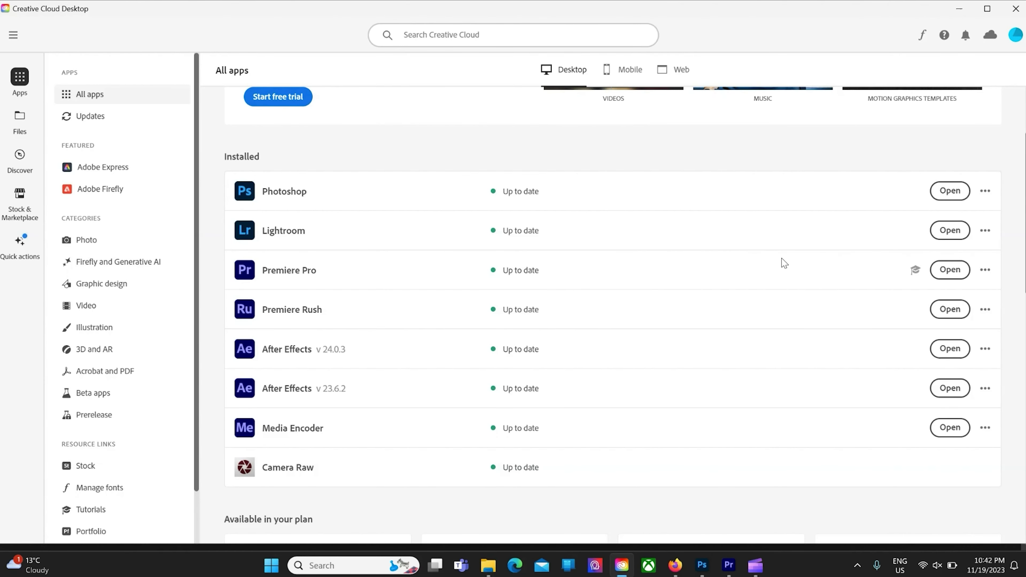
# Start Premiere Pro from the Creative Cloud Desktop installed apps list.
pyautogui.click(949, 274)
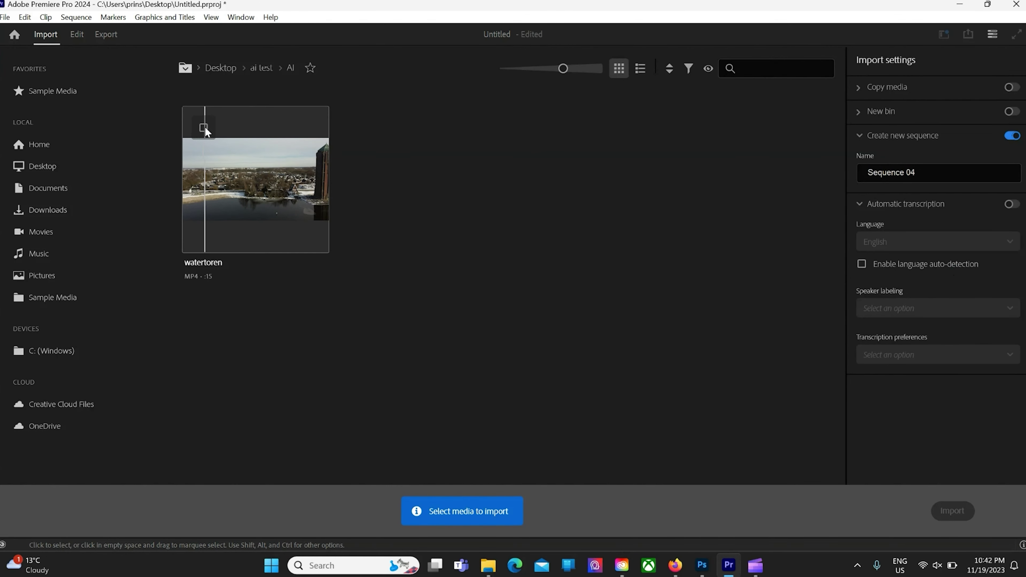
# Import the watertoren clip into Sequence 02, scrub to a frame, and bring up its export settings.
pyautogui.click(204, 128)
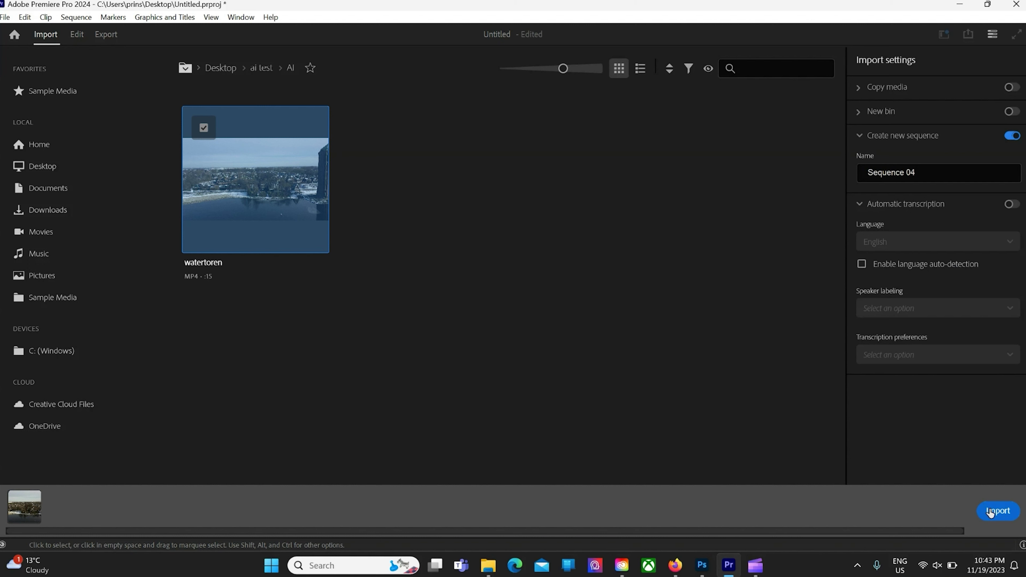
pyautogui.click(991, 512)
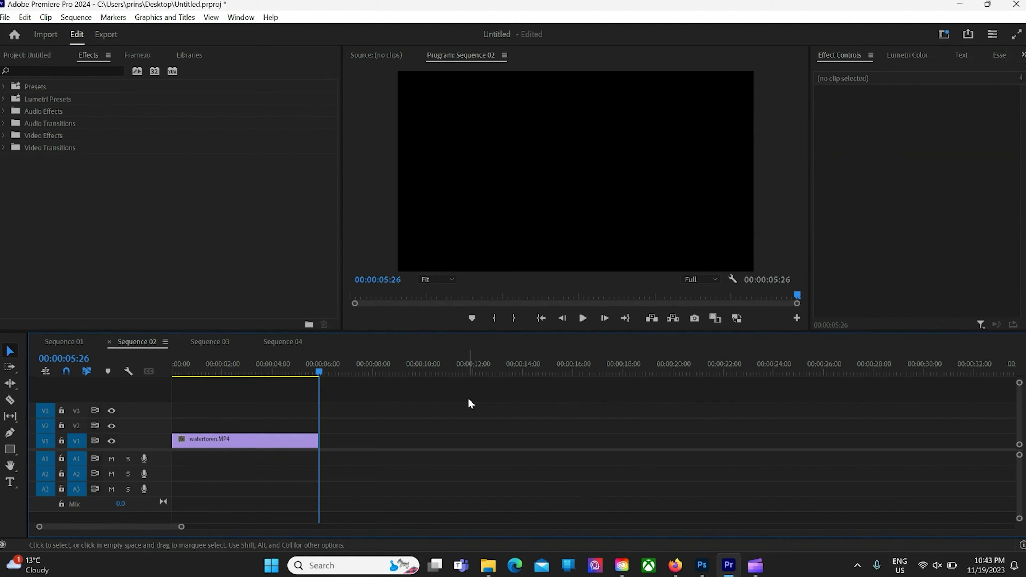
pyautogui.moveTo(319, 375)
pyautogui.mouseDown()
pyautogui.moveTo(194, 373)
pyautogui.moveTo(226, 374)
pyautogui.moveTo(203, 377)
pyautogui.mouseUp()
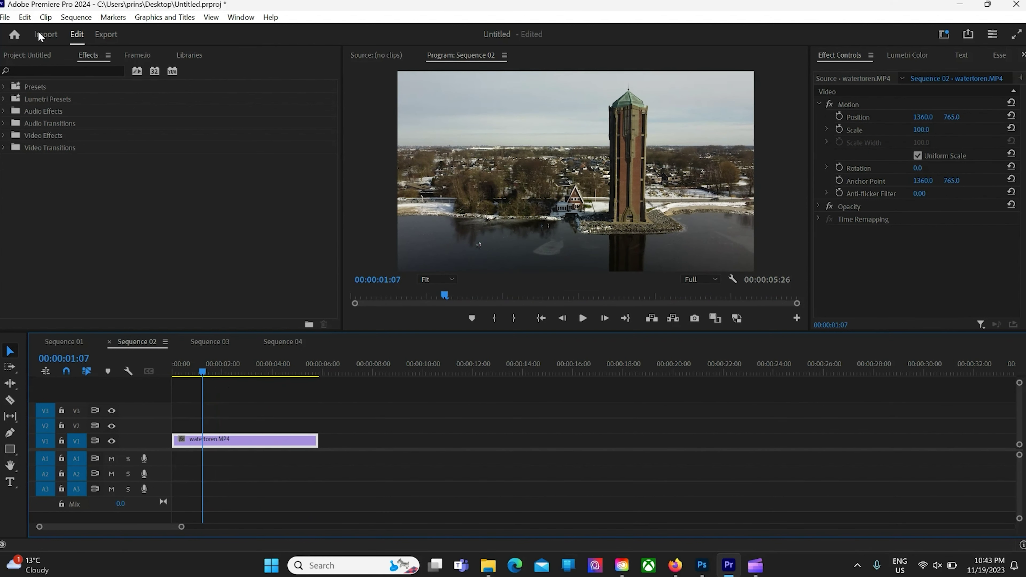
pyautogui.click(108, 36)
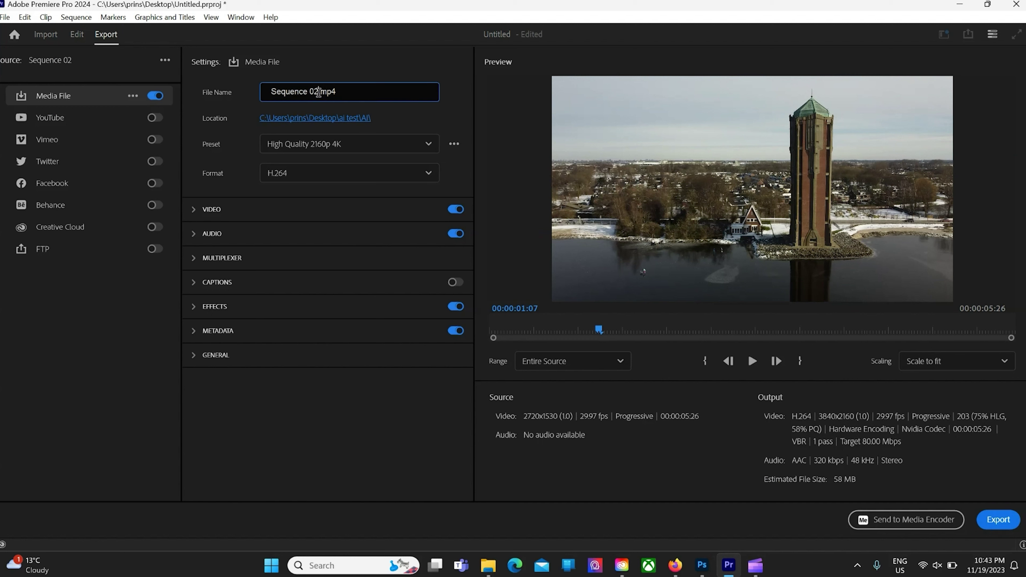
# Rename the export to watertower and set the output format to PNG.
pyautogui.moveTo(318, 93); pyautogui.dragTo(266, 93)
pyautogui.write('watertower')
pyautogui.click(323, 170)
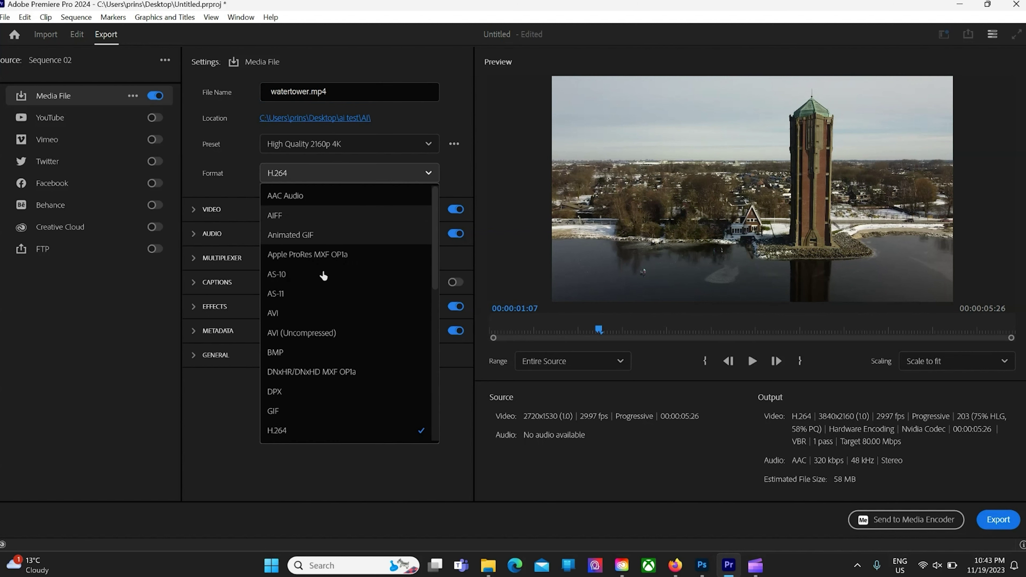
pyautogui.scroll(-3, 287, 340)
pyautogui.scroll(-2, 288, 340)
pyautogui.scroll(-1, 288, 340)
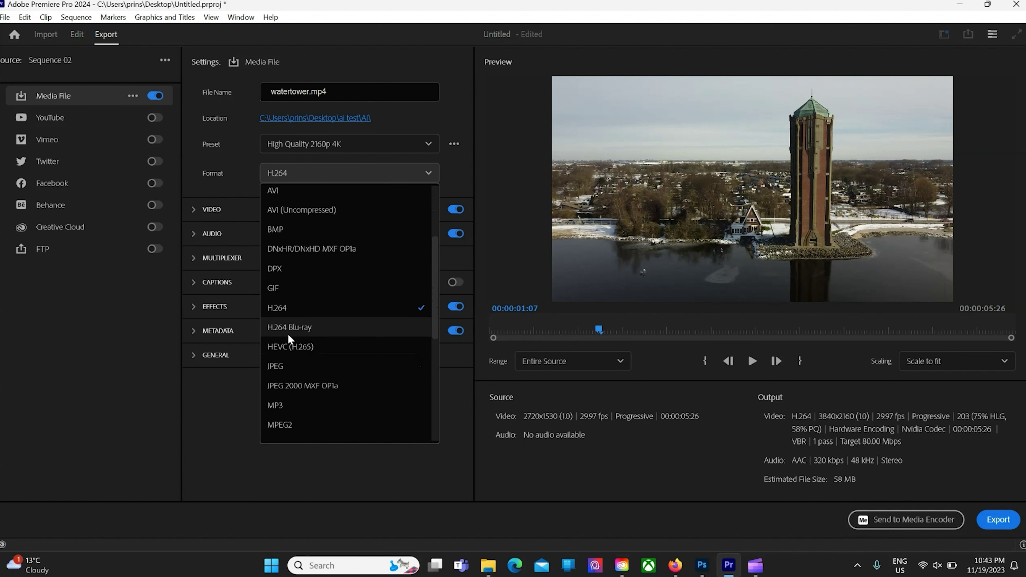
pyautogui.scroll(-2, 287, 340)
pyautogui.scroll(-2, 295, 384)
pyautogui.scroll(-5, 295, 384)
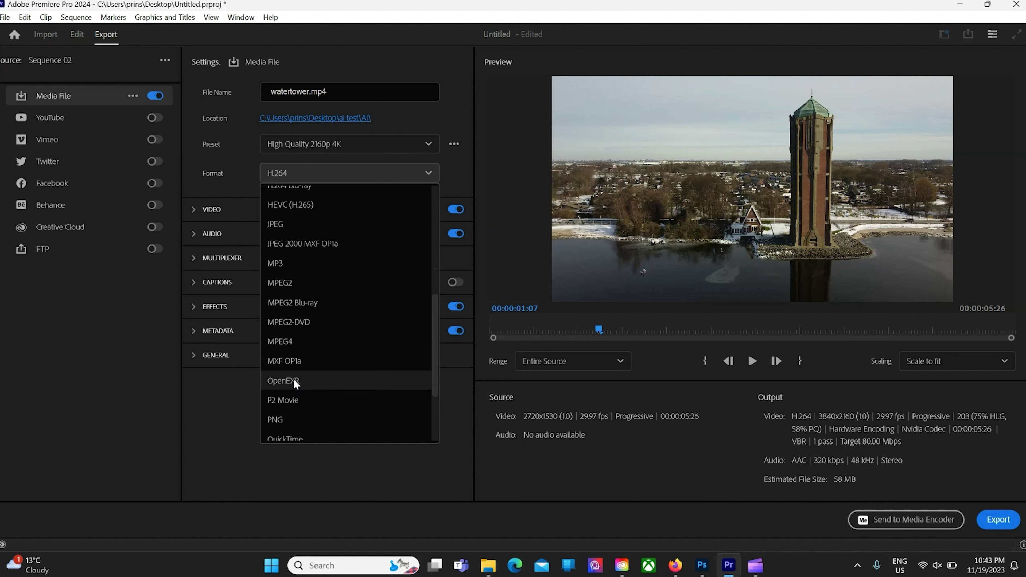
pyautogui.click(322, 380)
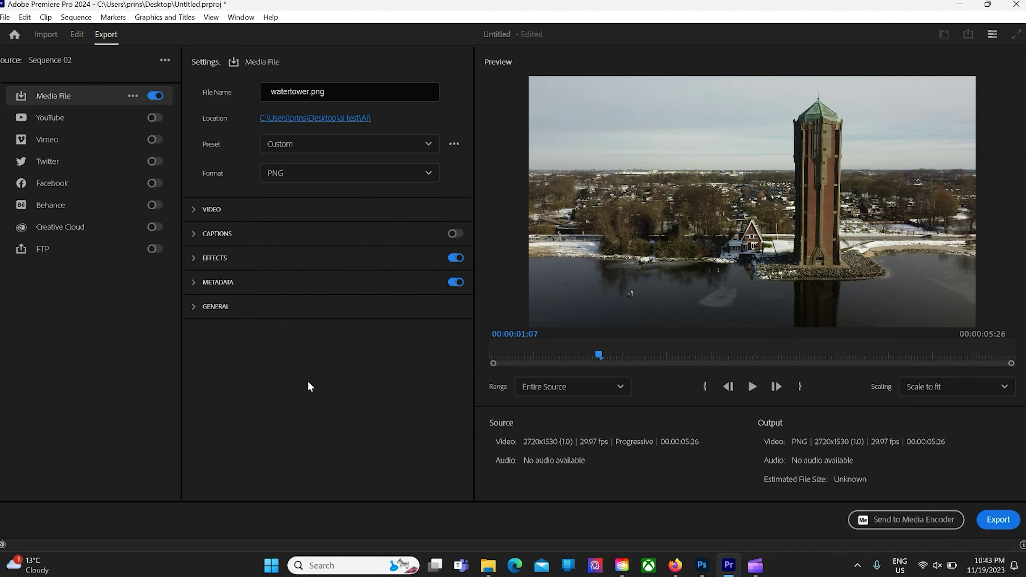
# Save the output to the ai test\AI folder and export the PNG frames.
pyautogui.click(325, 118)
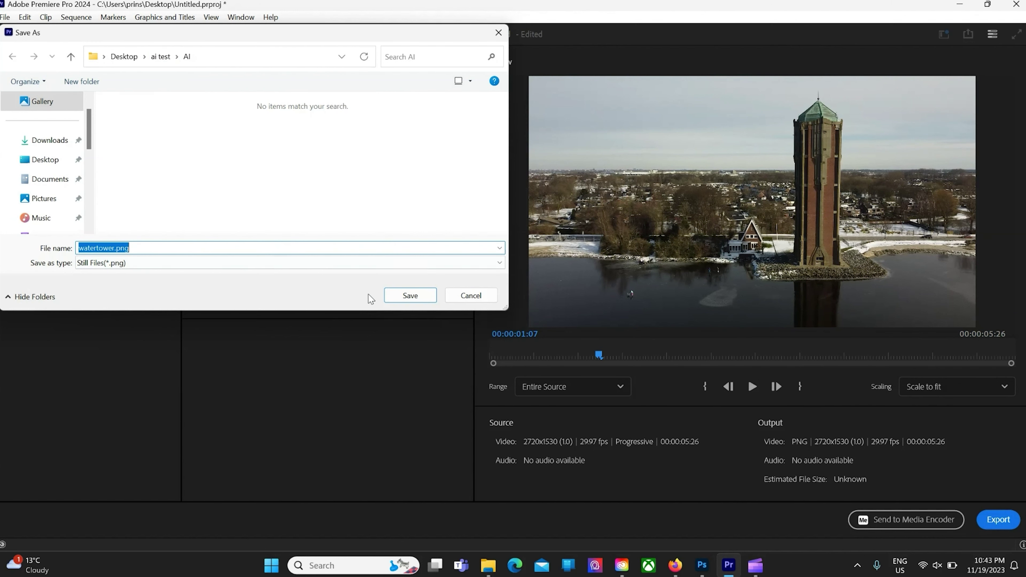
pyautogui.click(410, 295)
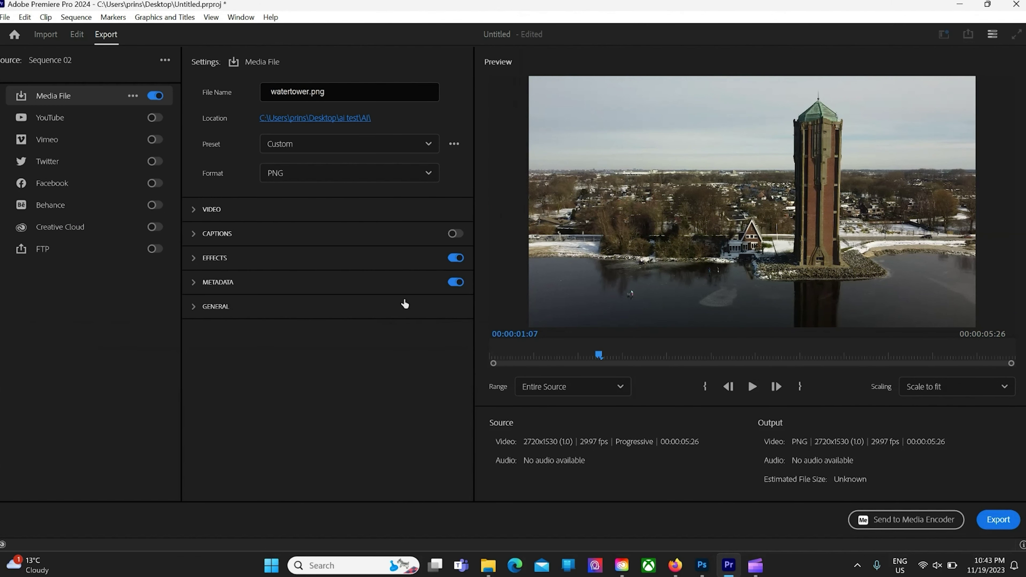
pyautogui.click(999, 520)
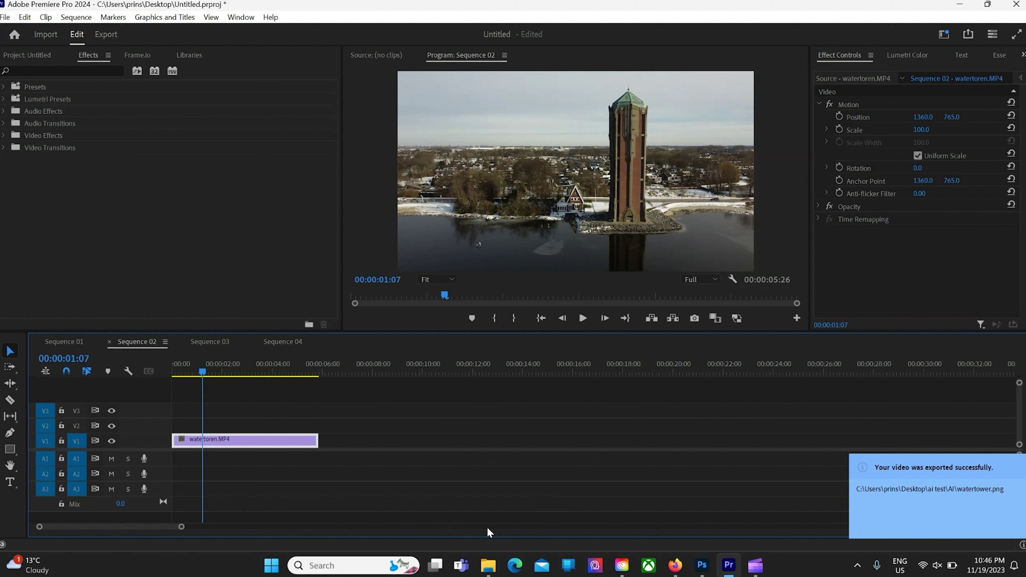
pyautogui.moveTo(487, 566)
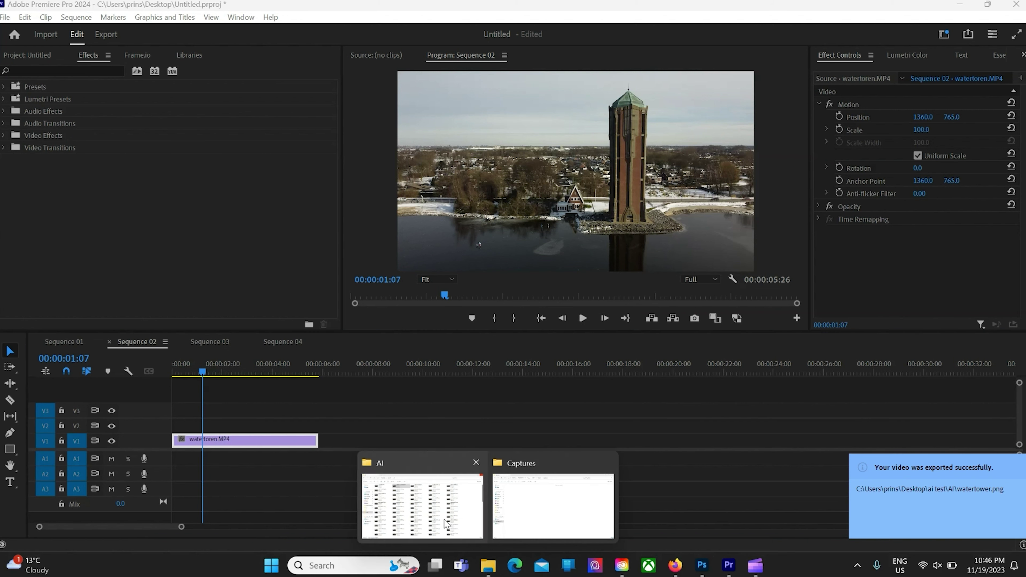
# Browse the watertower000–175 PNG frames in the AI folder, then launch Photoshop from Creative Cloud.
pyautogui.click(446, 524)
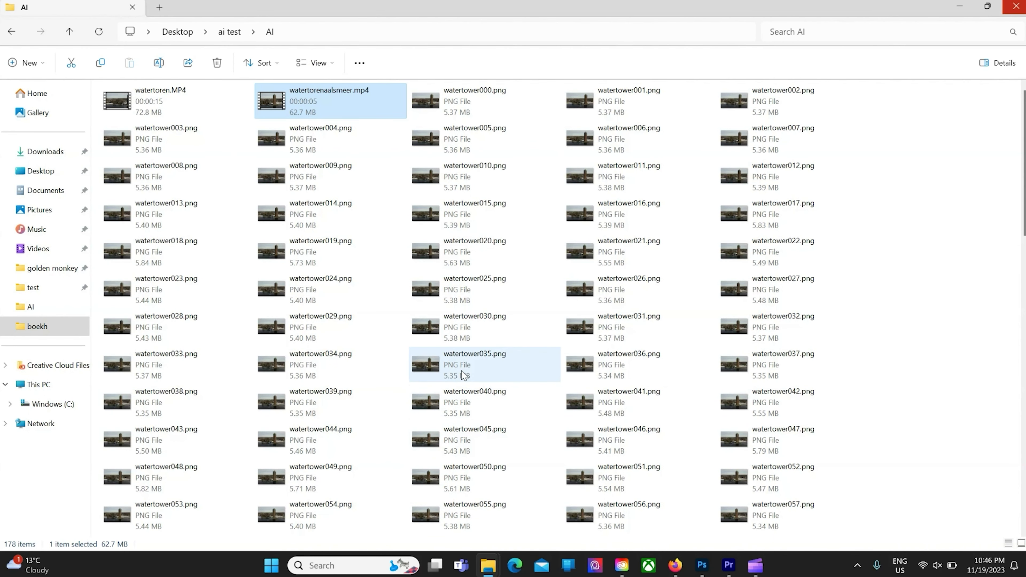
pyautogui.scroll(-1, 464, 375)
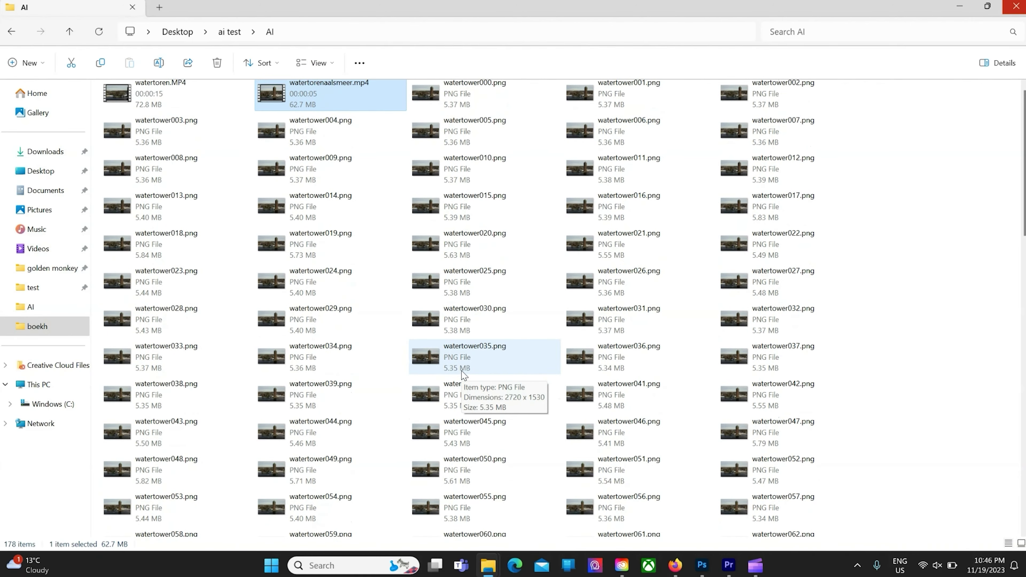
pyautogui.scroll(-4, 464, 375)
pyautogui.scroll(-1, 464, 375)
pyautogui.scroll(-4, 464, 375)
pyautogui.scroll(-3, 464, 375)
pyautogui.scroll(-3, 464, 376)
pyautogui.scroll(-4, 464, 376)
pyautogui.scroll(-4, 464, 376)
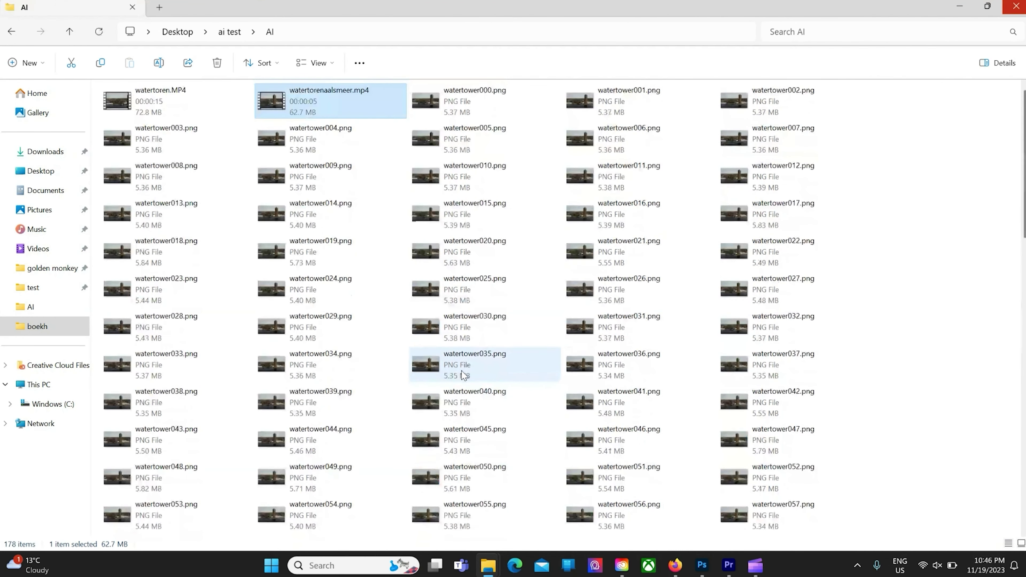
pyautogui.moveTo(729, 565)
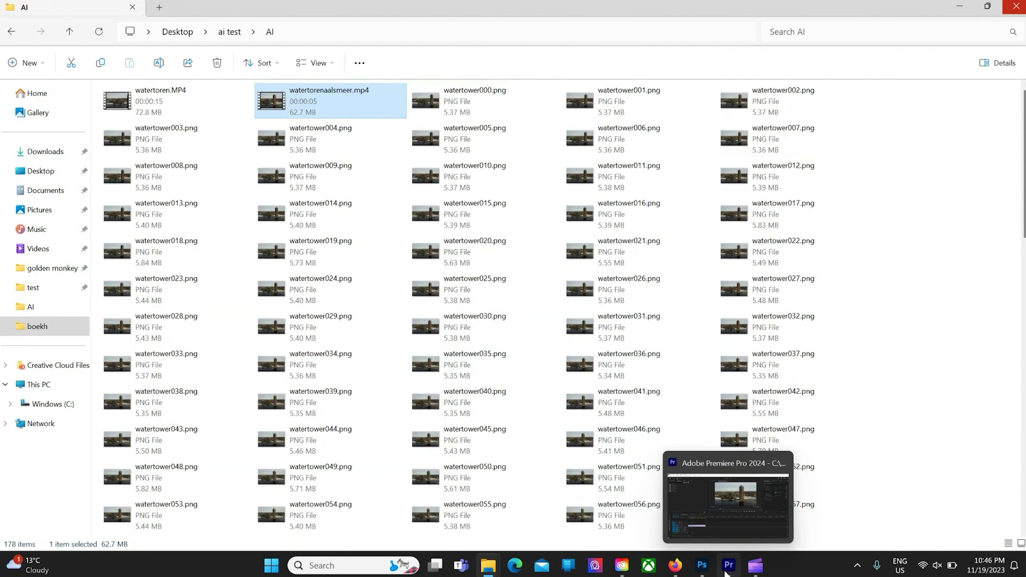
pyautogui.click(622, 566)
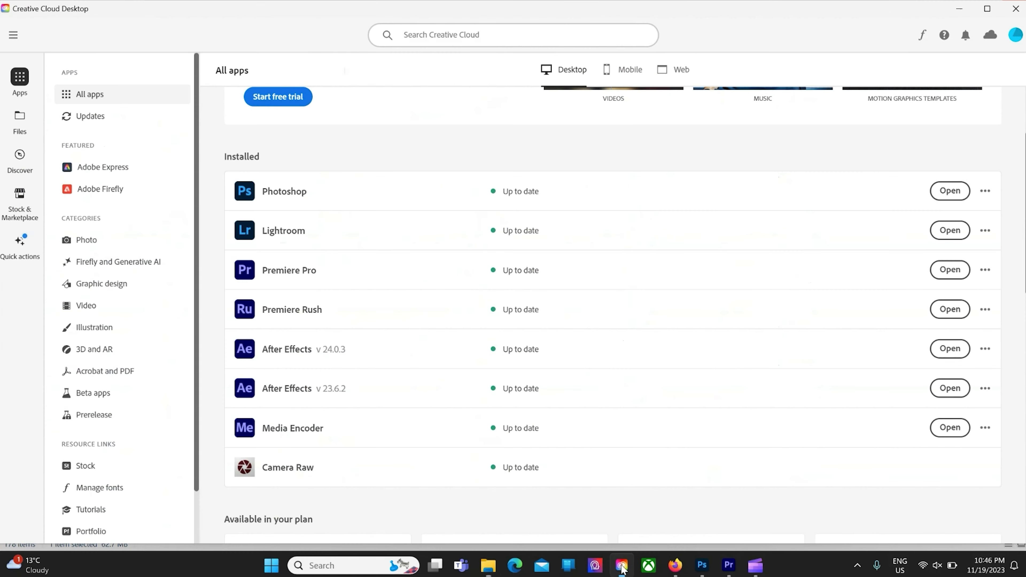
pyautogui.click(949, 193)
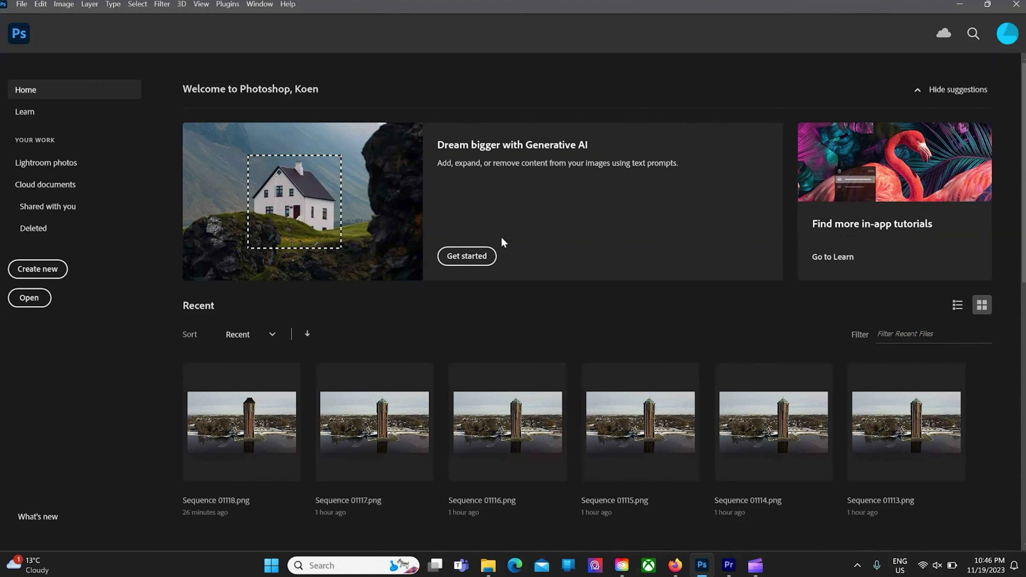
# Open frames watertower038 through watertower053 from the AI folder as separate Photoshop documents.
pyautogui.click(29, 298)
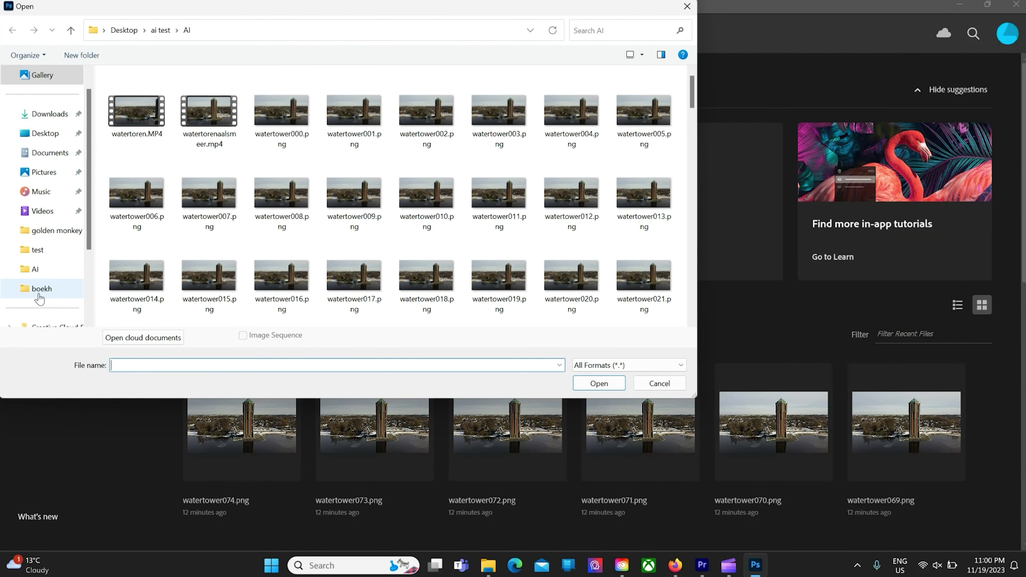
pyautogui.moveTo(693, 95); pyautogui.dragTo(707, 144)
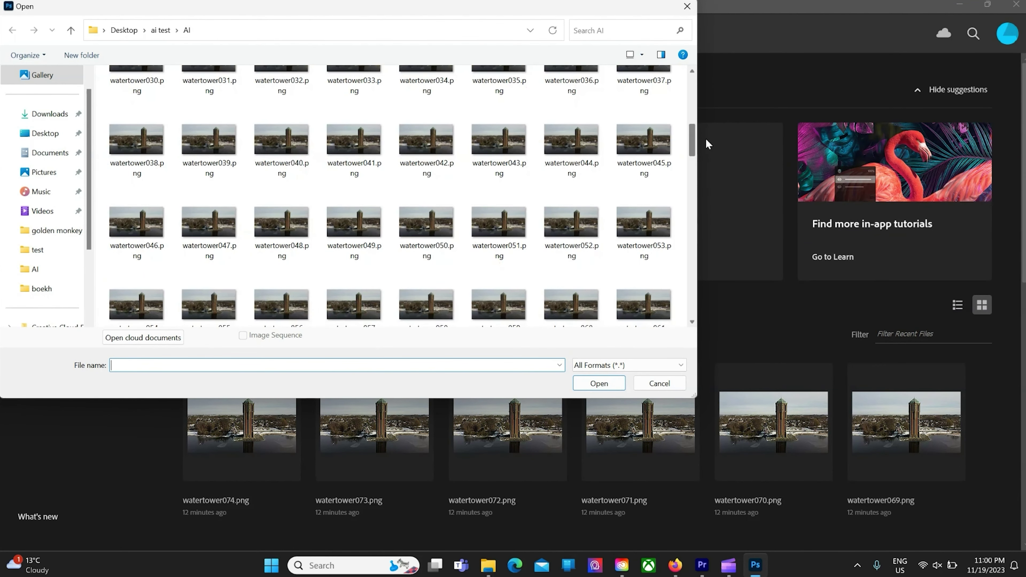
pyautogui.click(133, 140)
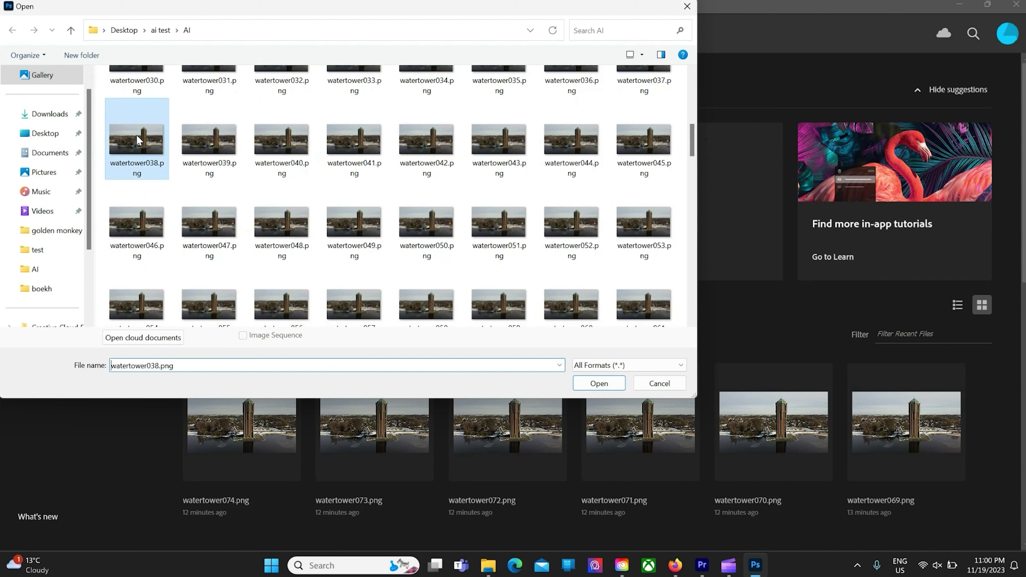
pyautogui.keyDown('shift'); pyautogui.click(637, 232); pyautogui.keyUp('shift')
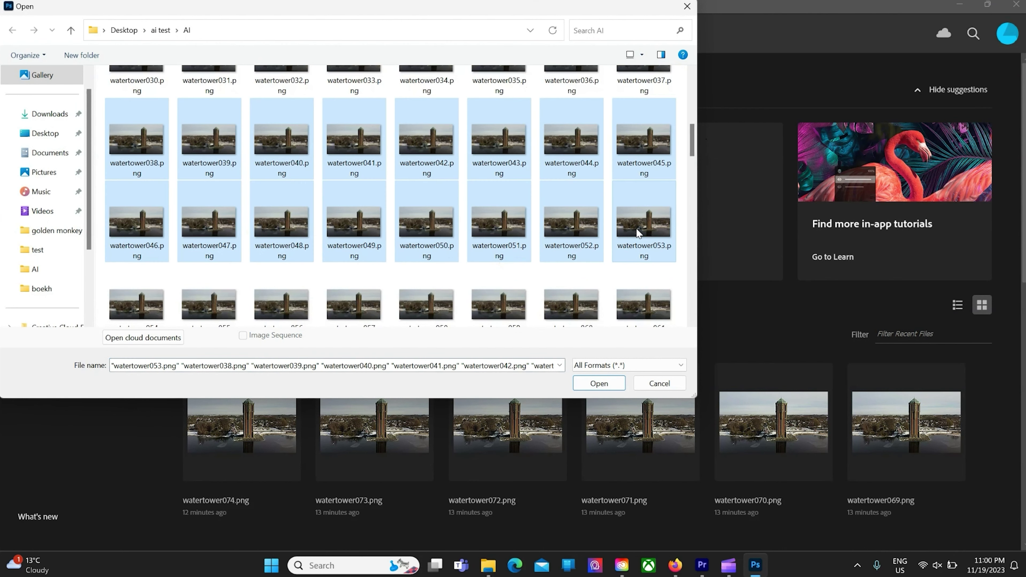
pyautogui.click(600, 384)
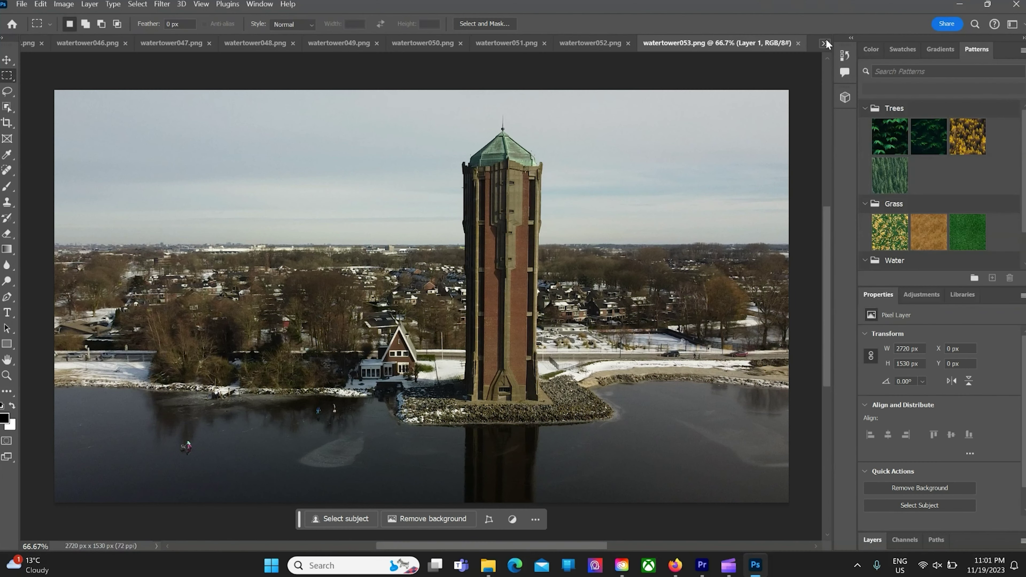
pyautogui.click(825, 43)
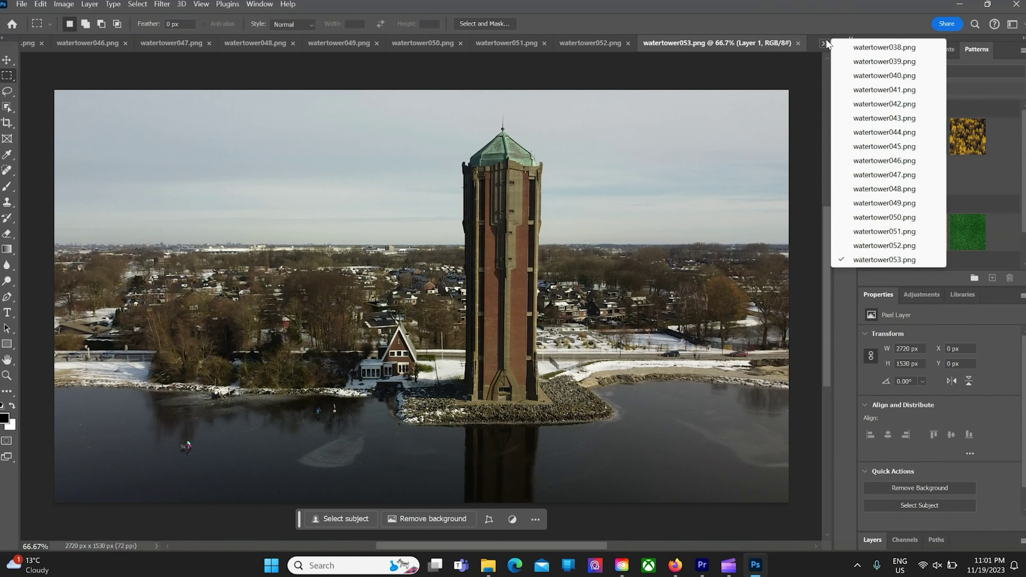
# Generative-fill watertower038's tower roof with the prompt 'red', keeping variation 2's red dome.
pyautogui.click(878, 49)
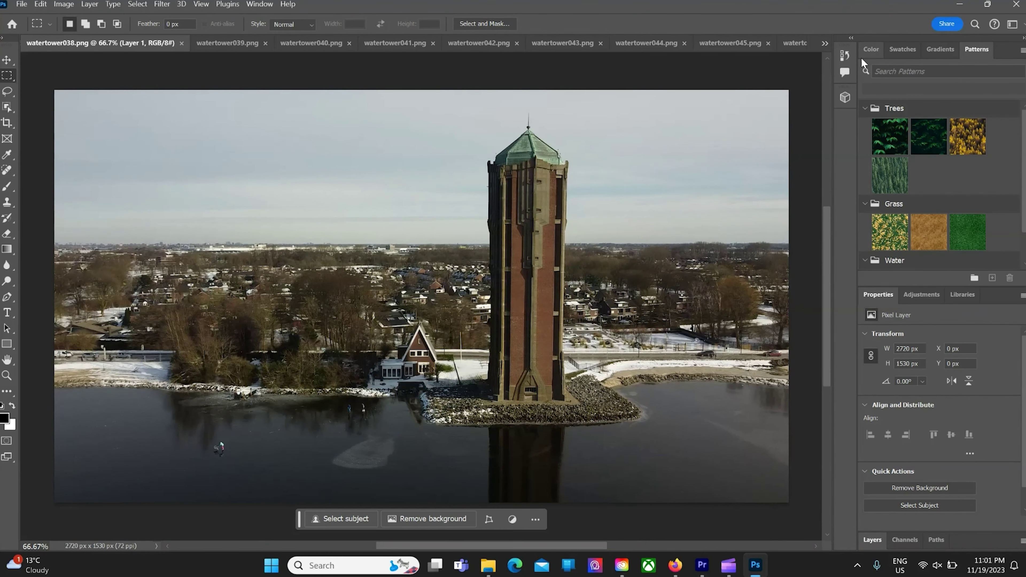
pyautogui.moveTo(480, 104); pyautogui.dragTo(581, 173)
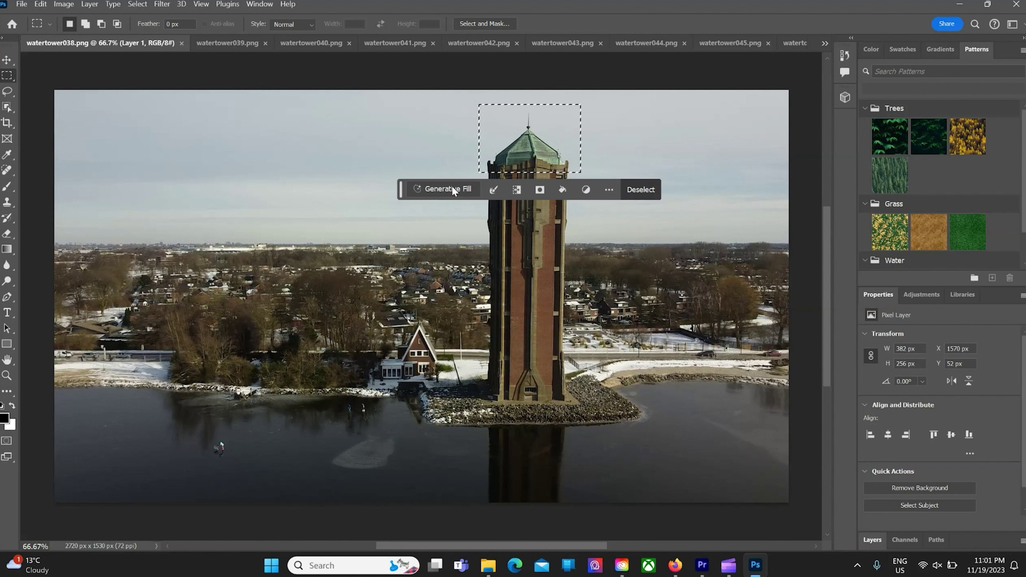
pyautogui.click(453, 188)
pyautogui.write('red')
pyautogui.click(655, 191)
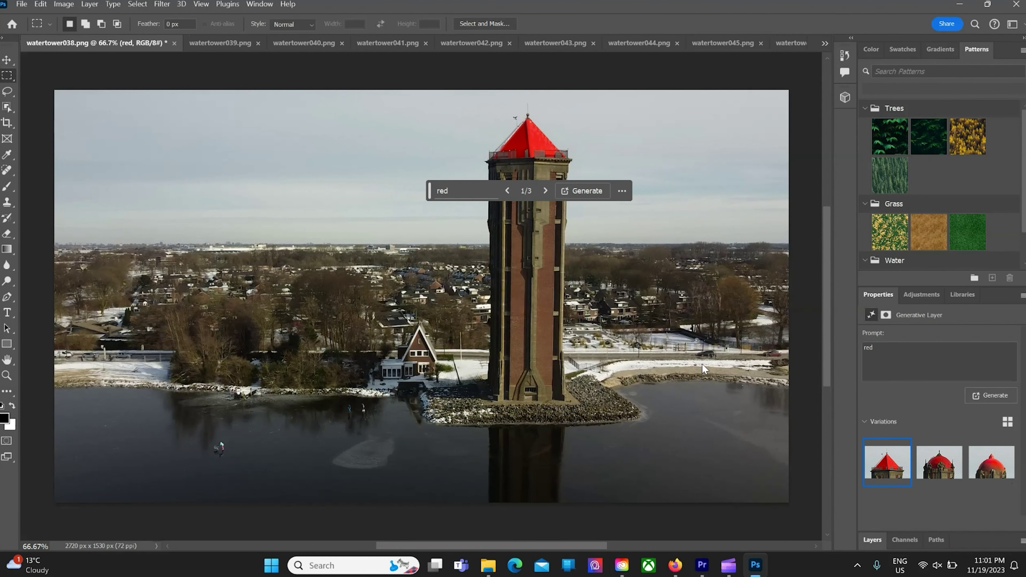
pyautogui.moveTo(939, 463)
pyautogui.click(946, 471)
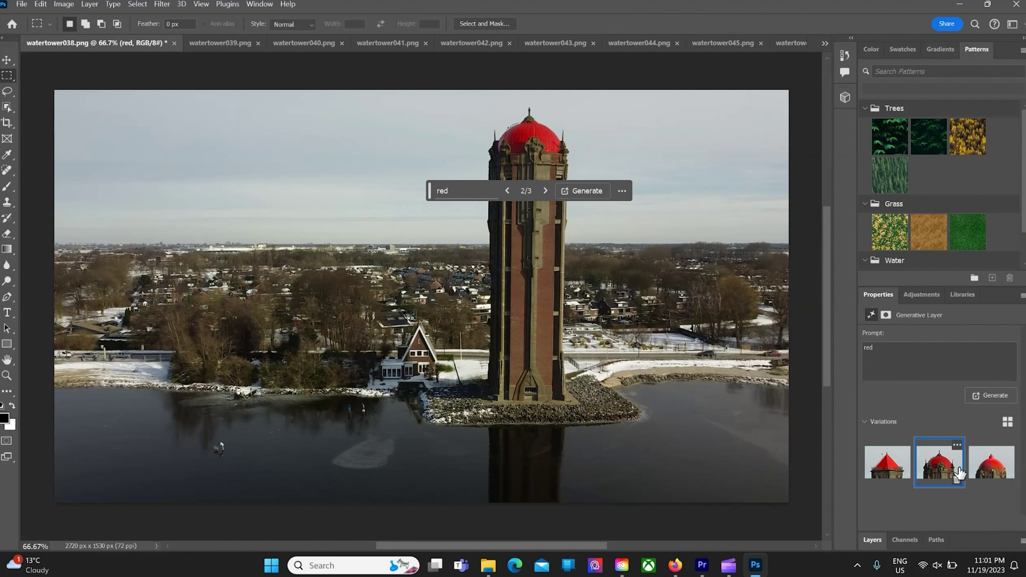
pyautogui.click(998, 473)
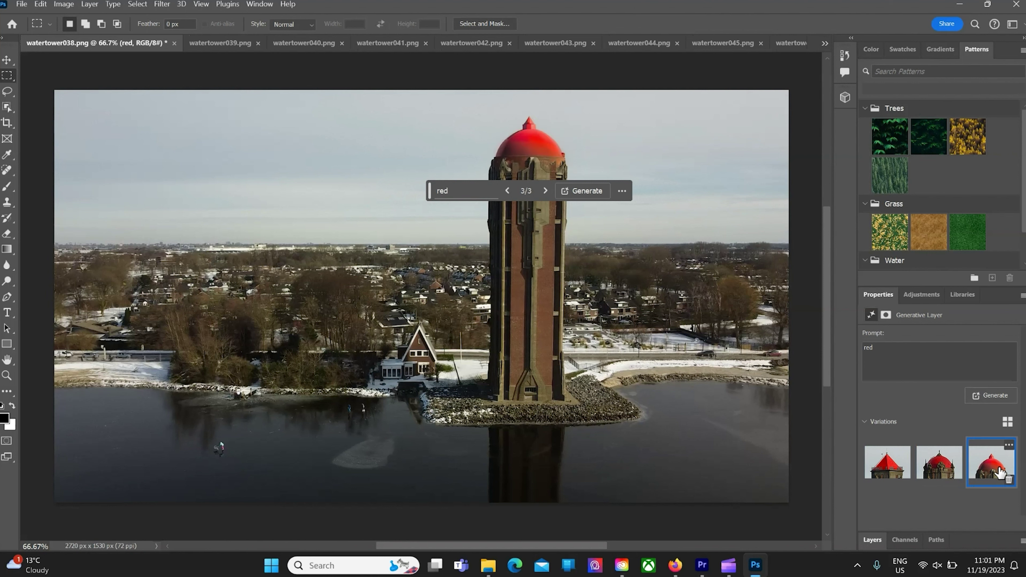
pyautogui.click(941, 461)
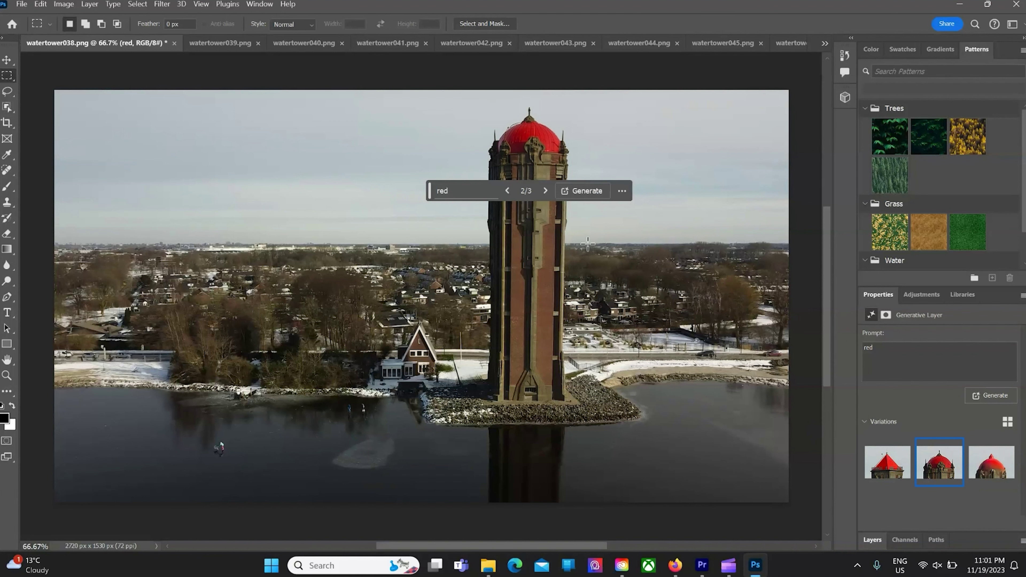
pyautogui.click(220, 44)
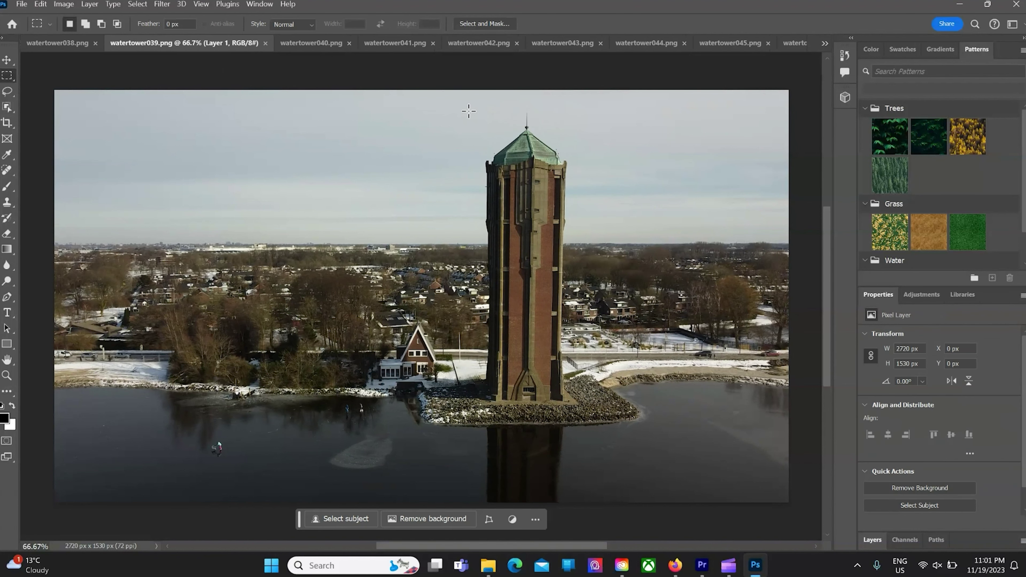
# Generative-fill watertower039's roof with 'blue', keep variation 1, then select watertower040's roof.
pyautogui.moveTo(470, 111); pyautogui.dragTo(583, 177)
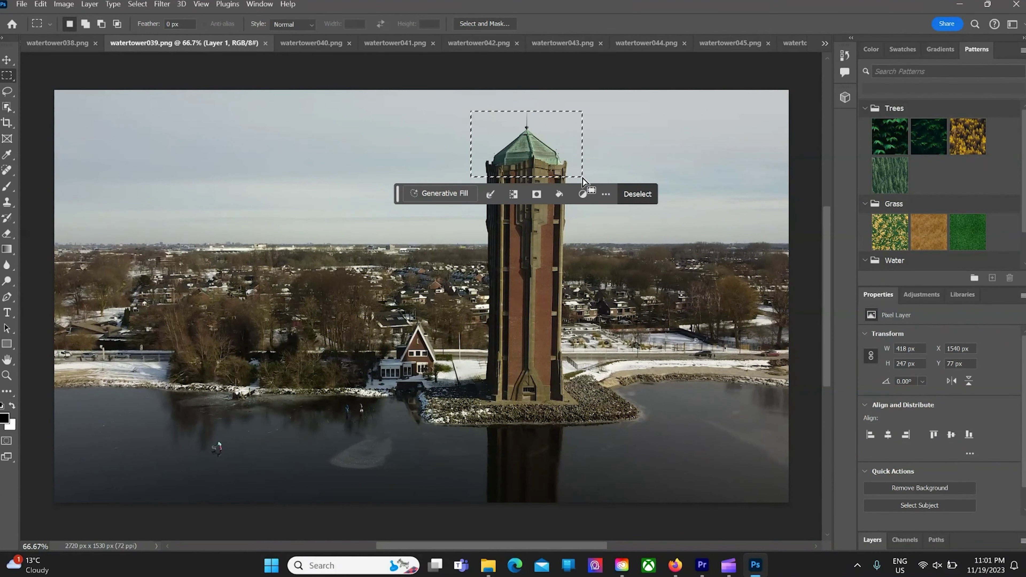
pyautogui.click(453, 193)
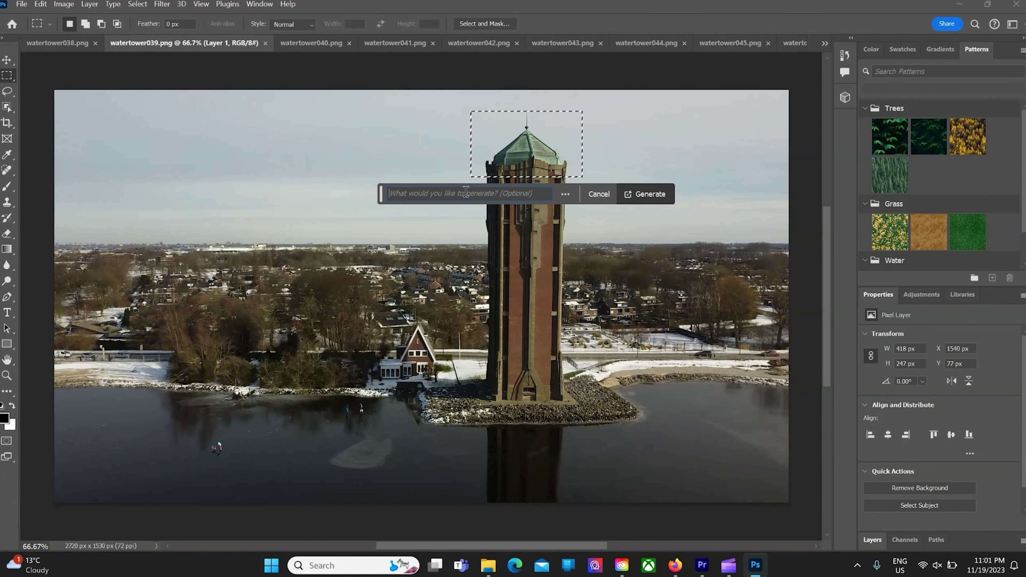
pyautogui.write('blue')
pyautogui.click(647, 194)
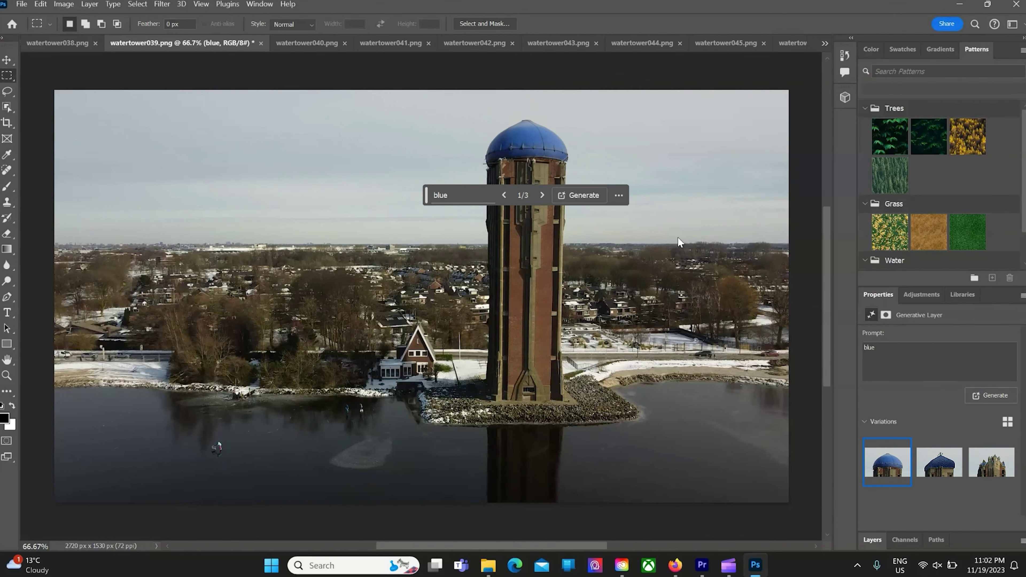
pyautogui.click(942, 471)
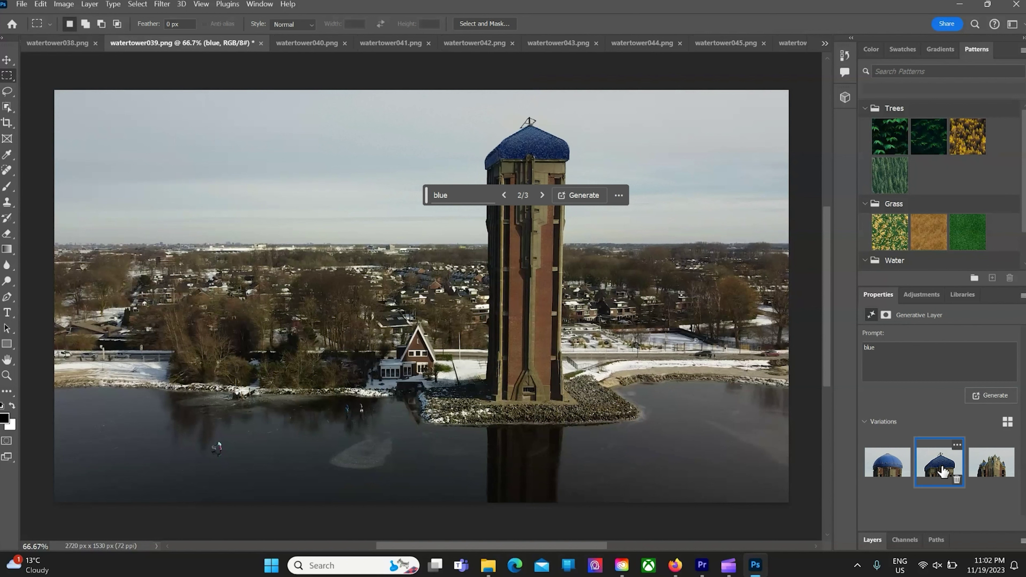
pyautogui.click(996, 471)
pyautogui.click(891, 464)
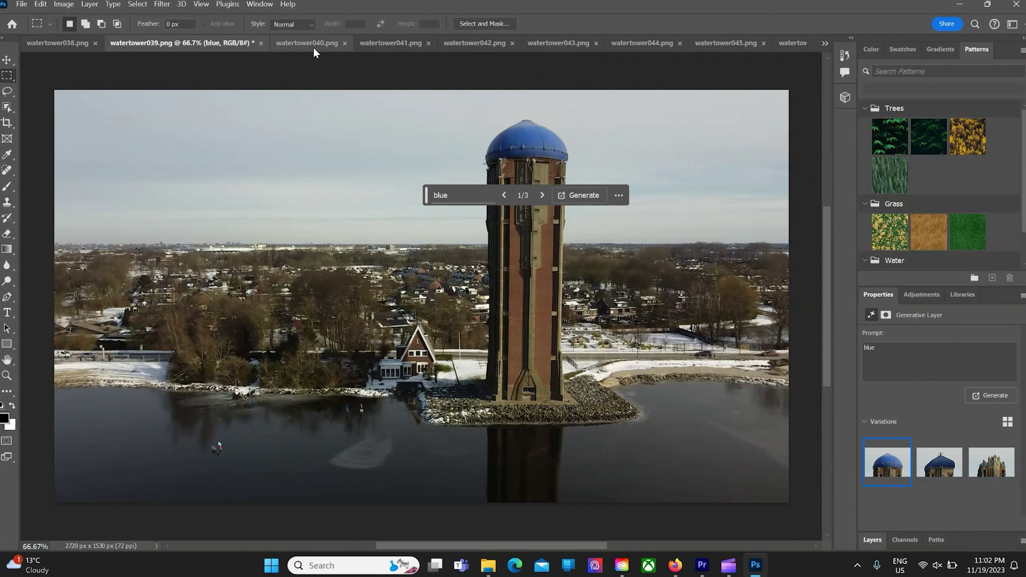
pyautogui.click(306, 42)
pyautogui.moveTo(472, 104); pyautogui.dragTo(575, 179)
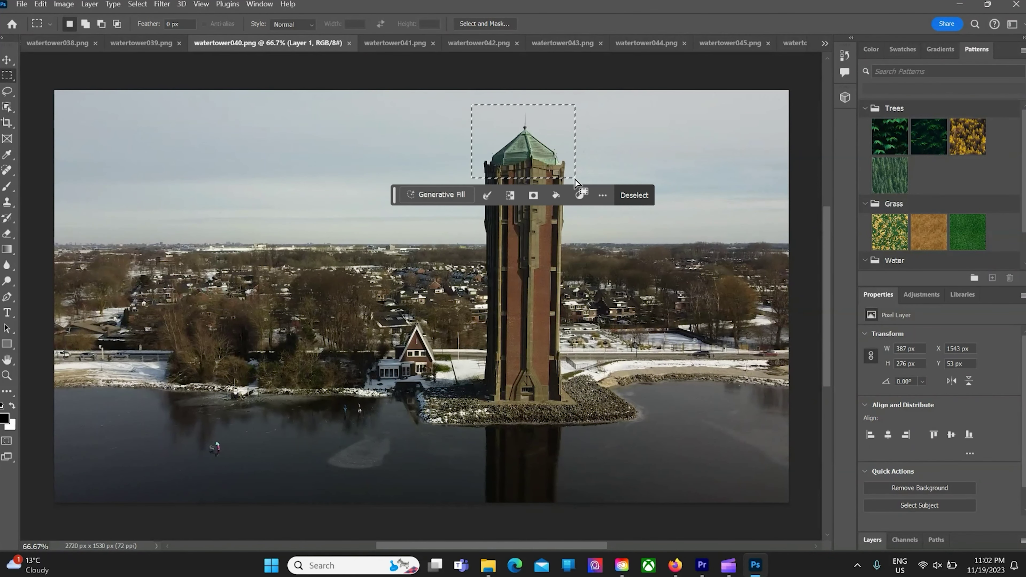
# Fill watertower040's roof with a 'yellow' generated dome, then move on through the following frames.
pyautogui.click(440, 195)
pyautogui.write('yellow')
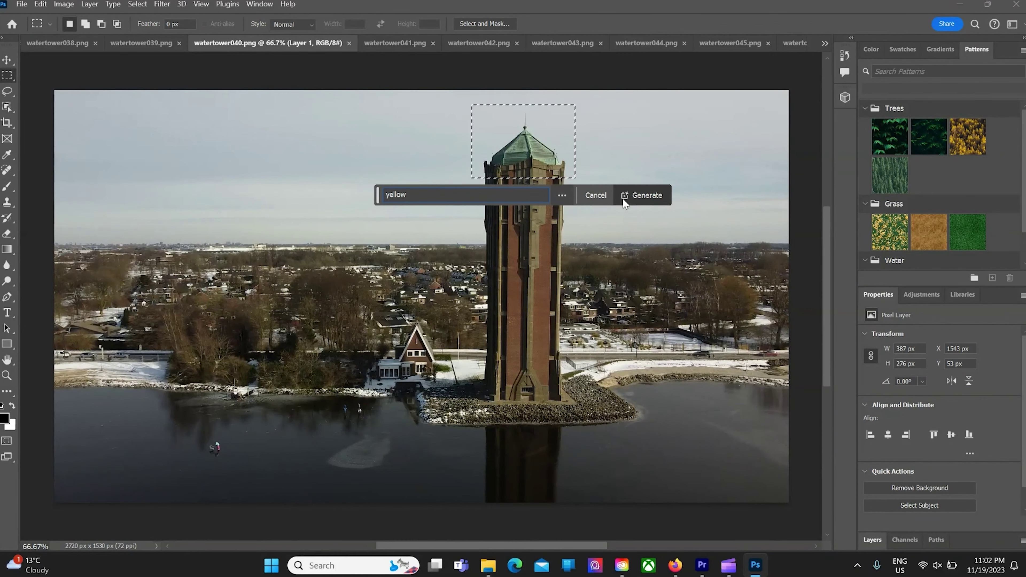
pyautogui.click(645, 199)
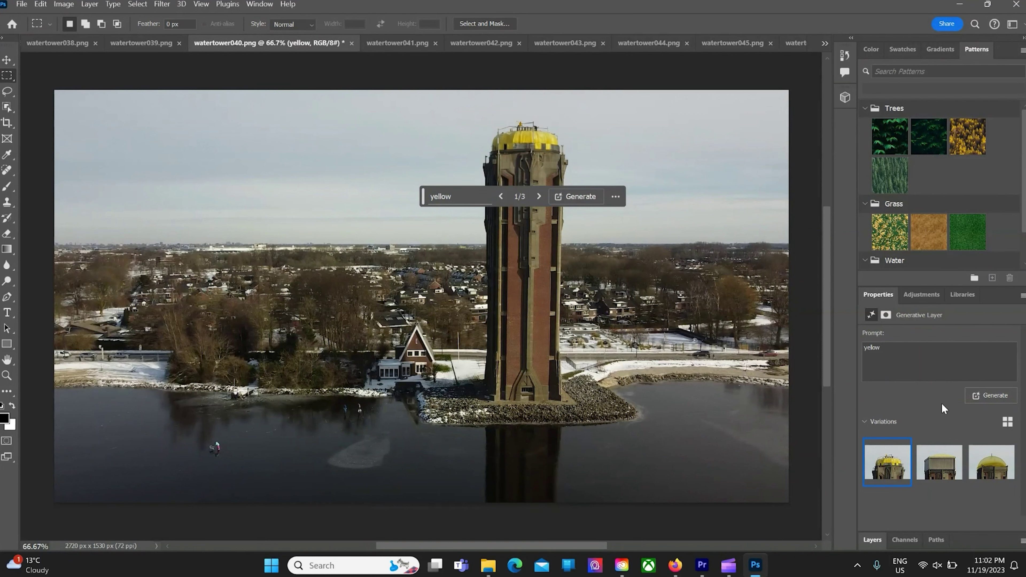
pyautogui.click(390, 49)
pyautogui.hotkey('ctrl', 'Tab')
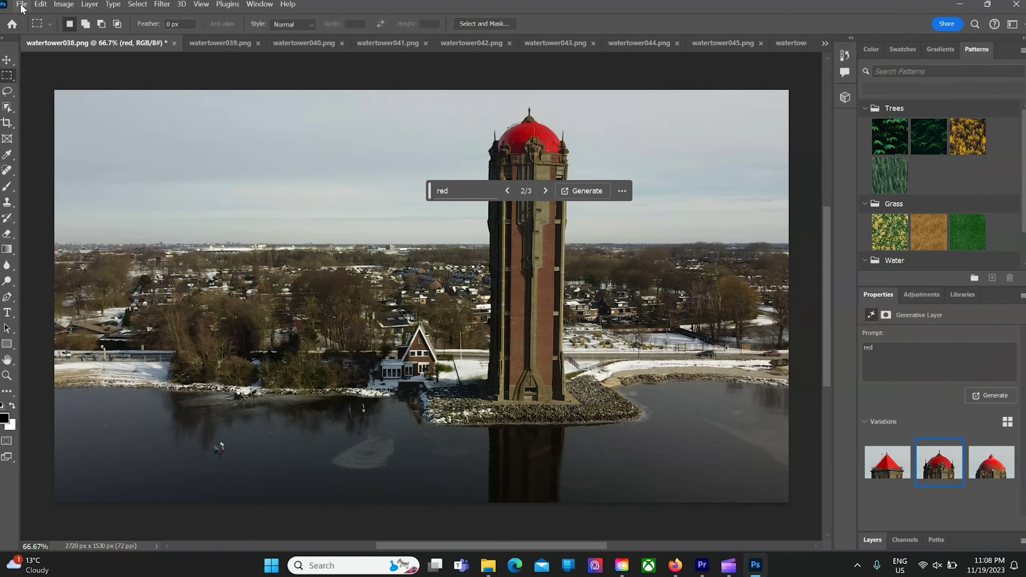
pyautogui.click(23, 7)
pyautogui.moveTo(35, 208)
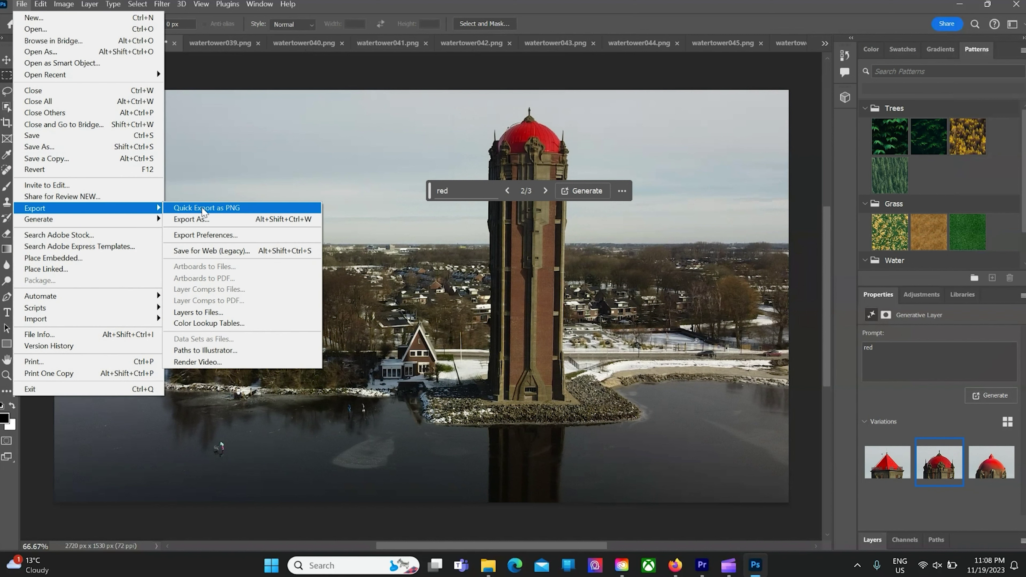
# Quick Export watertower038 as PNG into Desktop > ai > test, then return to Premiere Pro.
pyautogui.click(202, 208)
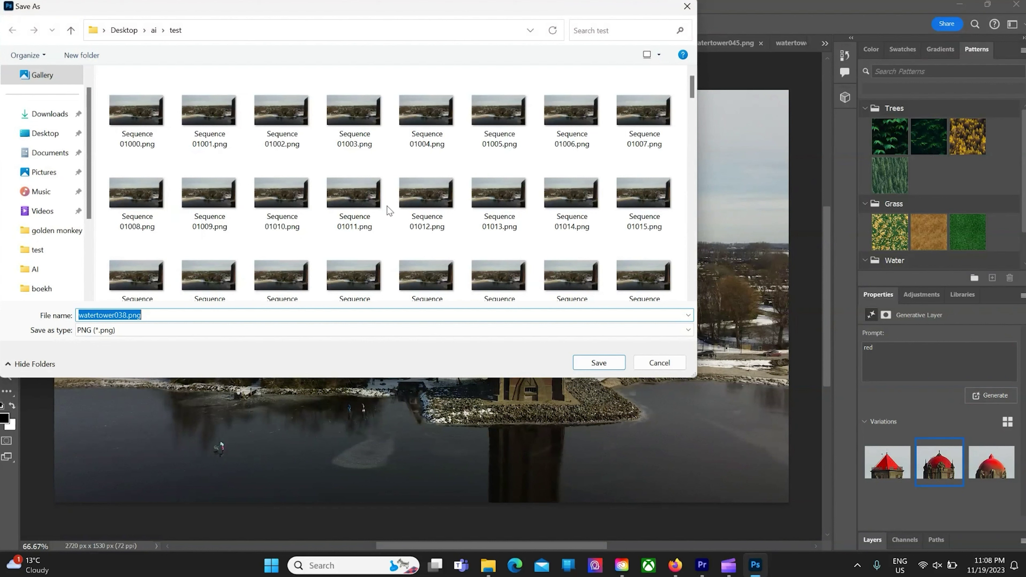
pyautogui.click(155, 30)
pyautogui.doubleClick(140, 94)
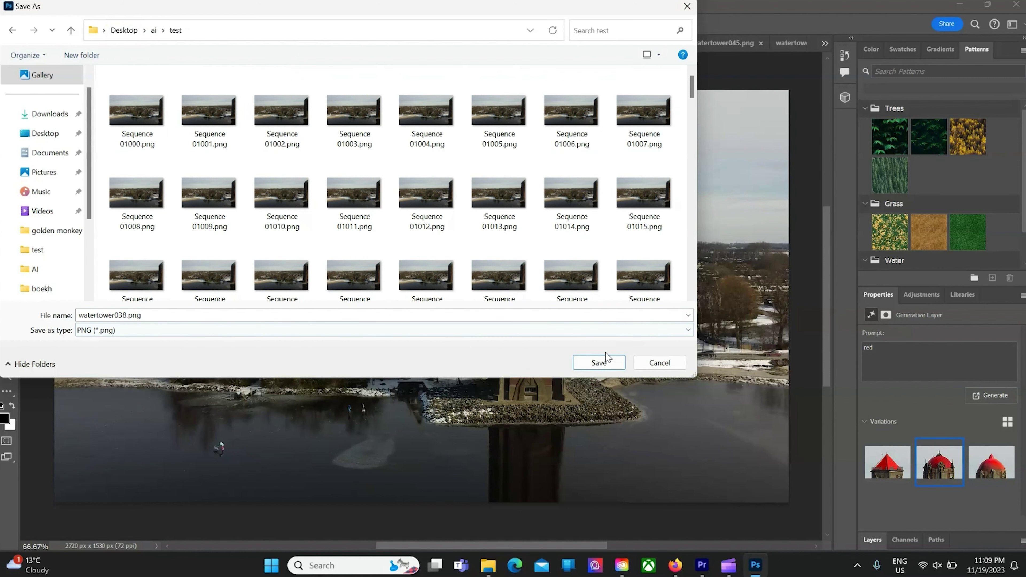
pyautogui.click(599, 362)
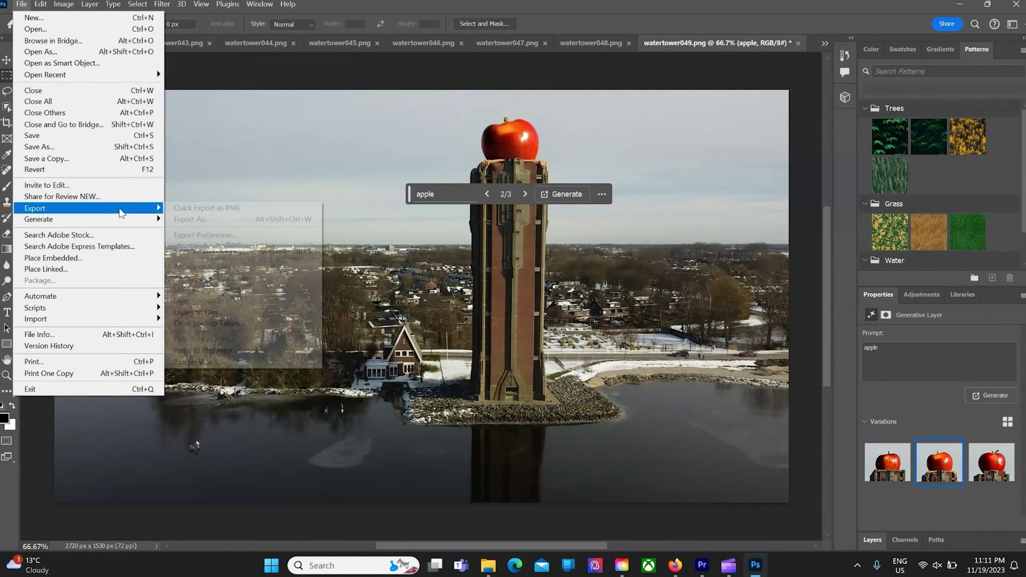
pyautogui.click(703, 566)
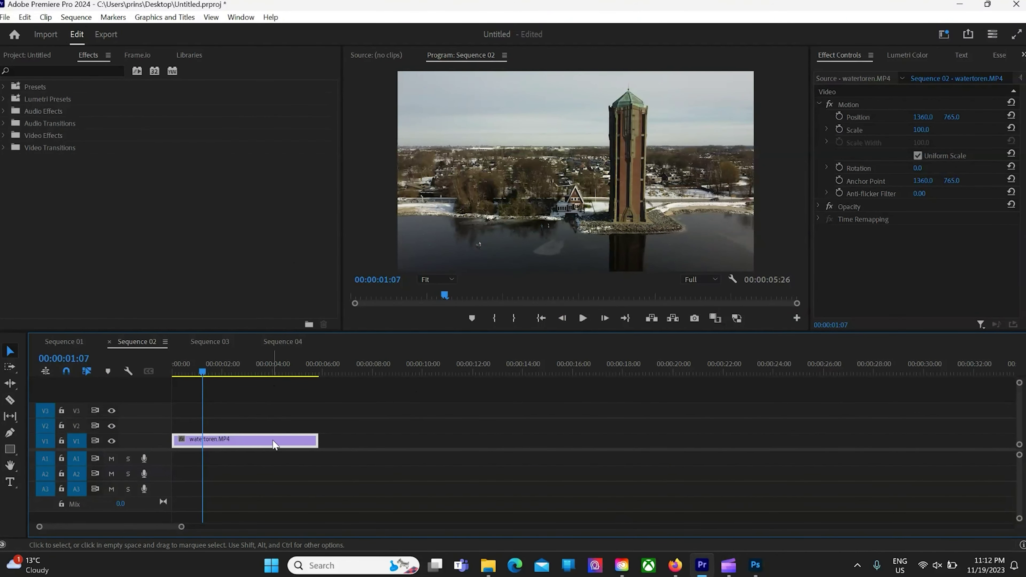
# Remove watertoren.MP4 from the timeline and drag the 176 watertower PNGs, excluding both mp4s, into Premiere.
pyautogui.press('Delete')
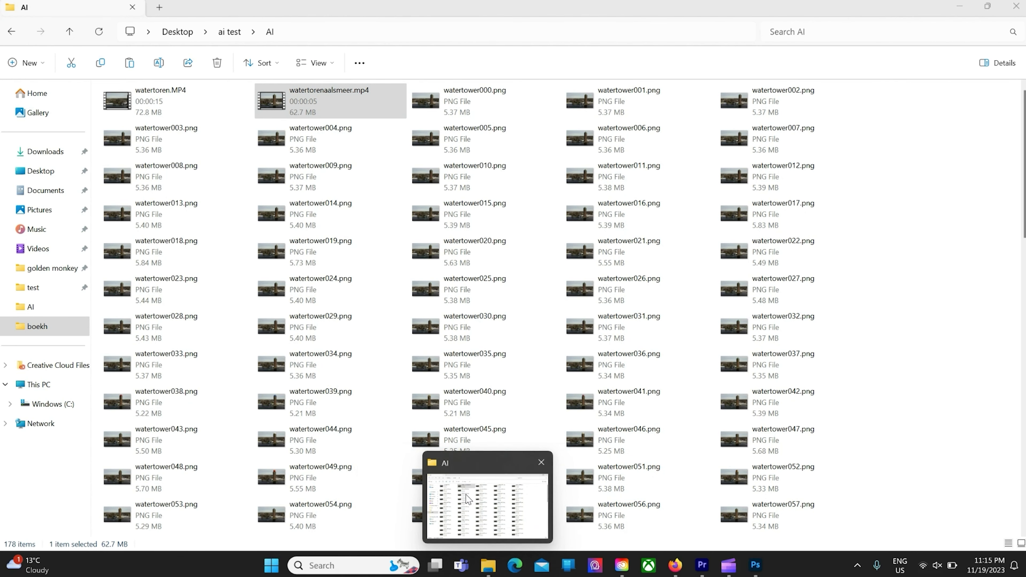
pyautogui.click(469, 502)
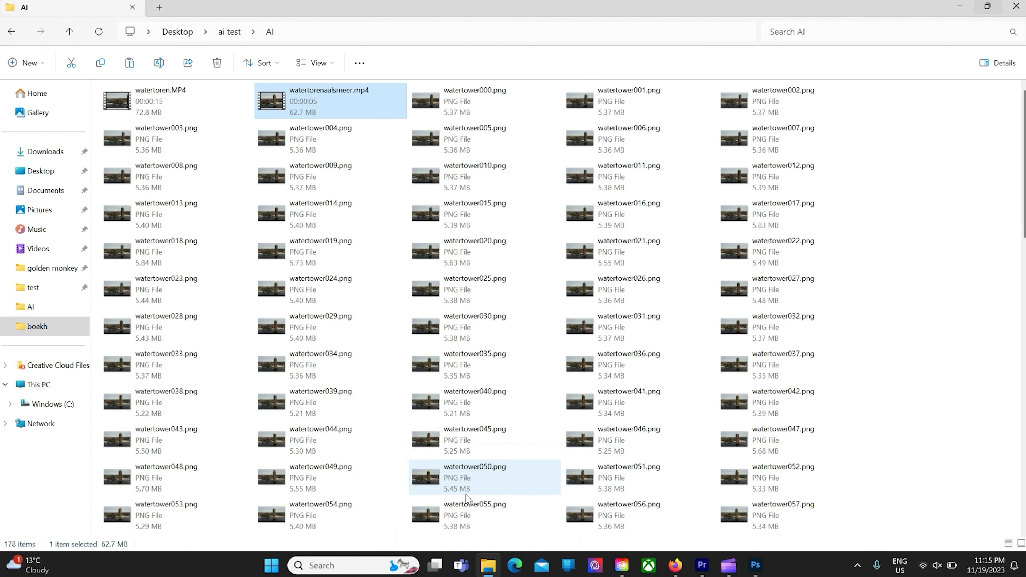
pyautogui.hotkey('ctrl', 'a')
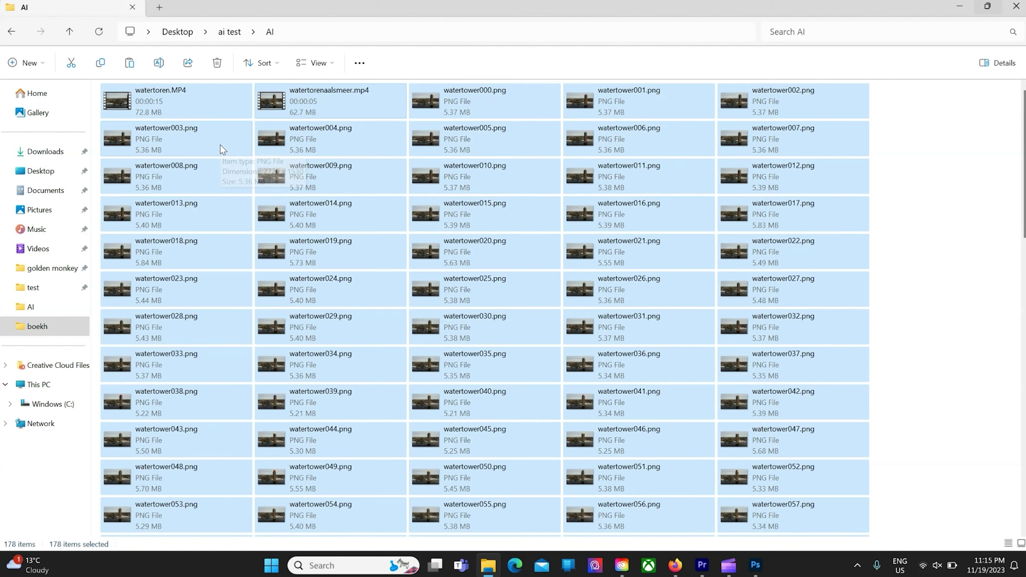
pyautogui.keyDown('ctrl'); pyautogui.click(345, 99); pyautogui.keyUp('ctrl')
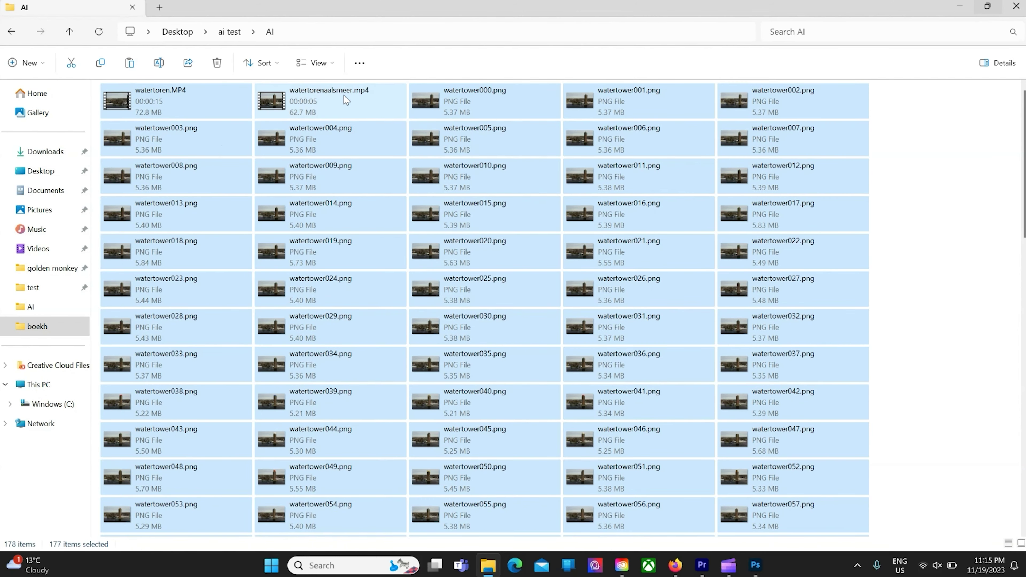
pyautogui.keyDown('ctrl'); pyautogui.click(213, 112); pyautogui.keyUp('ctrl')
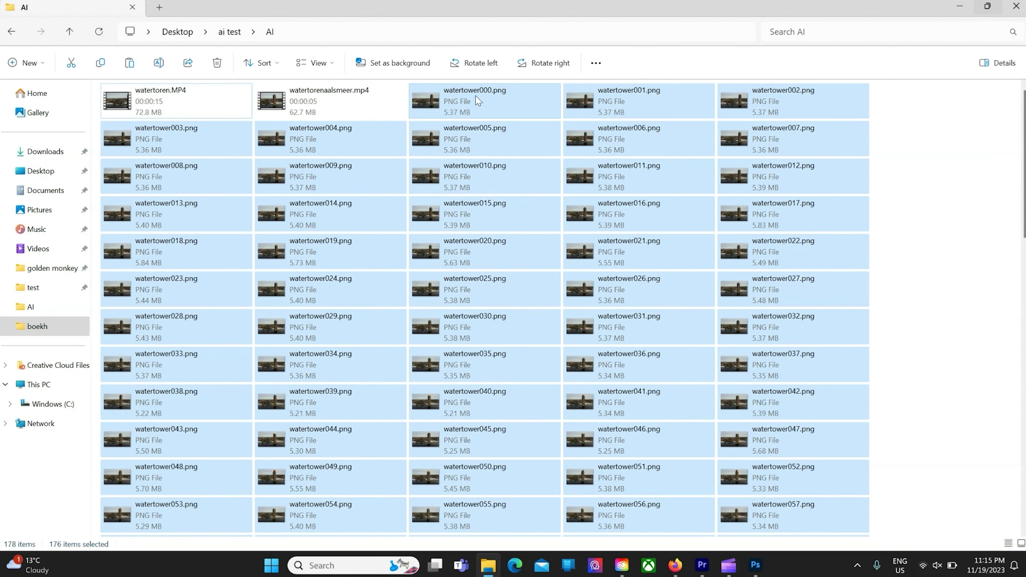
pyautogui.moveTo(486, 97); pyautogui.dragTo(704, 568)
# Place the watertower PNG frames at the start of track V2 in Sequence 02 and select them all.
pyautogui.moveTo(704, 570); pyautogui.dragTo(175, 424)
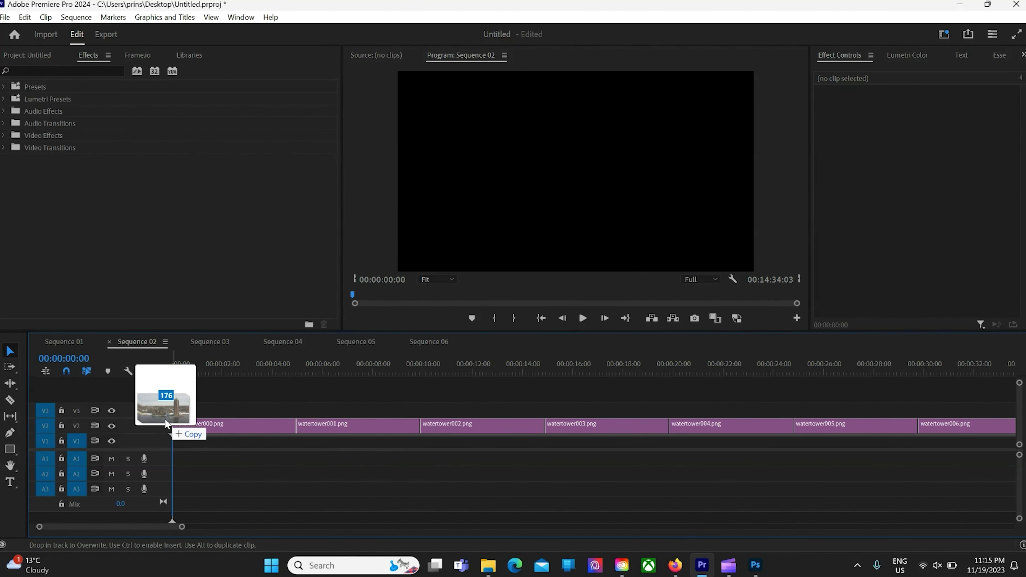
pyautogui.moveTo(175, 424); pyautogui.dragTo(152, 423)
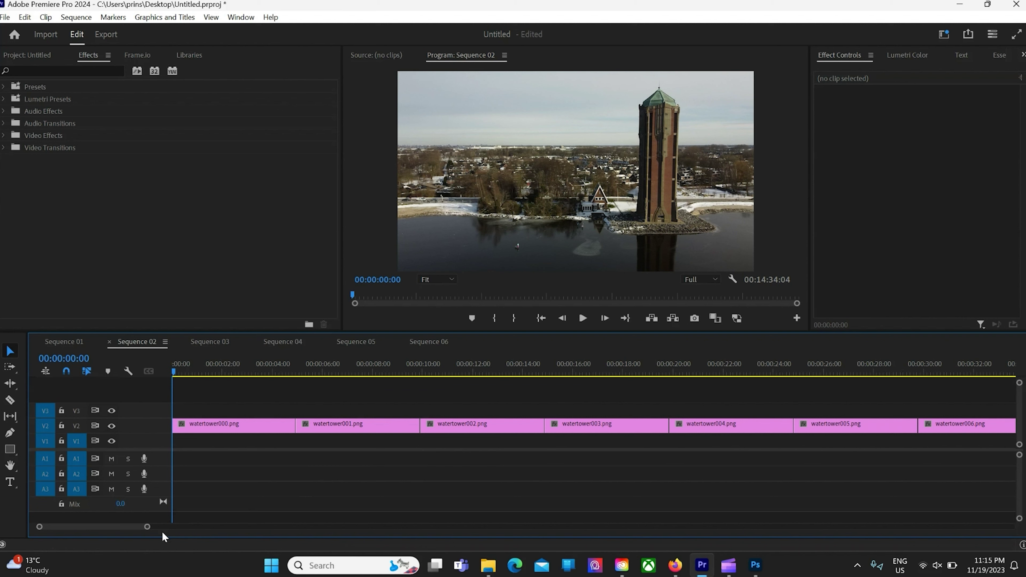
pyautogui.moveTo(147, 527)
pyautogui.mouseDown()
pyautogui.moveTo(361, 525)
pyautogui.moveTo(847, 491)
pyautogui.mouseUp()
pyautogui.moveTo(881, 442); pyautogui.dragTo(748, 440)
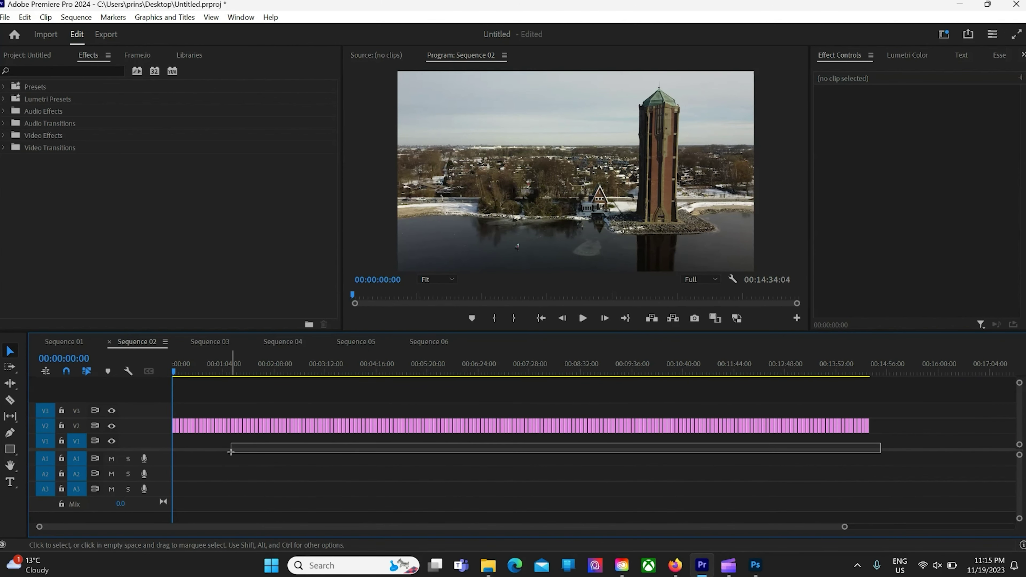
pyautogui.moveTo(747, 441); pyautogui.dragTo(170, 420)
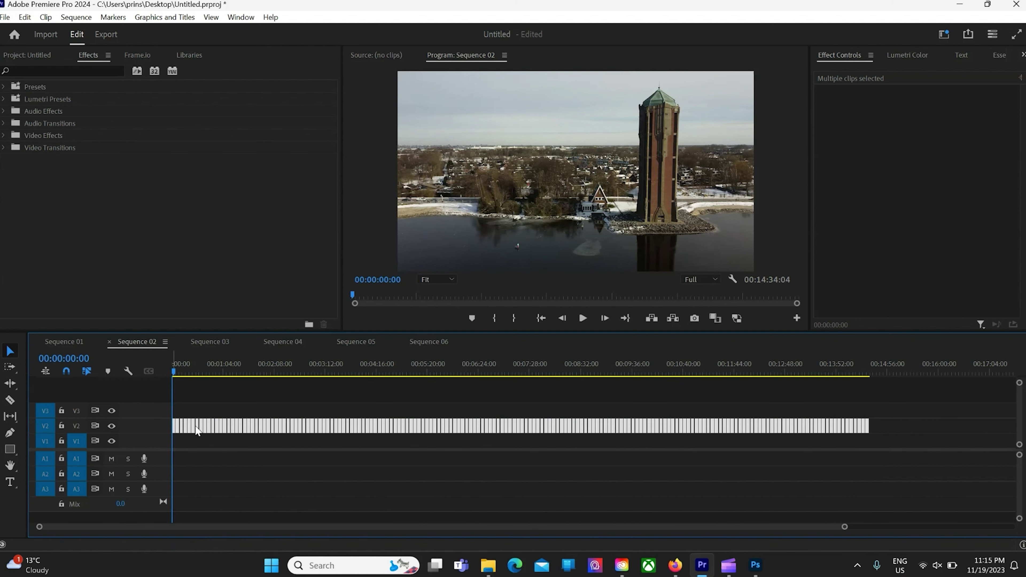
pyautogui.rightClick(454, 427)
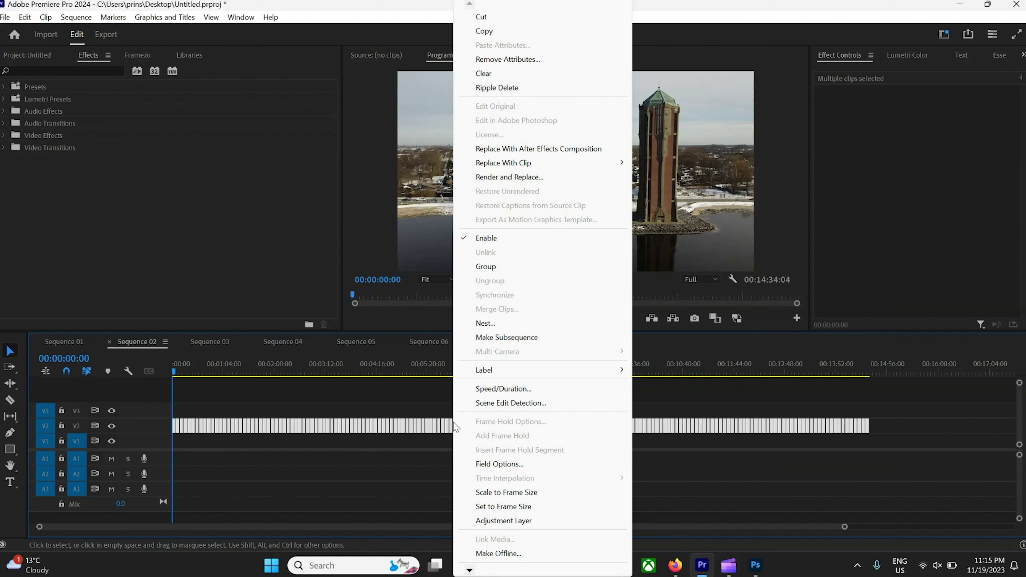
# Nest the selected frame clips into Nested Sequence 01.
pyautogui.click(501, 325)
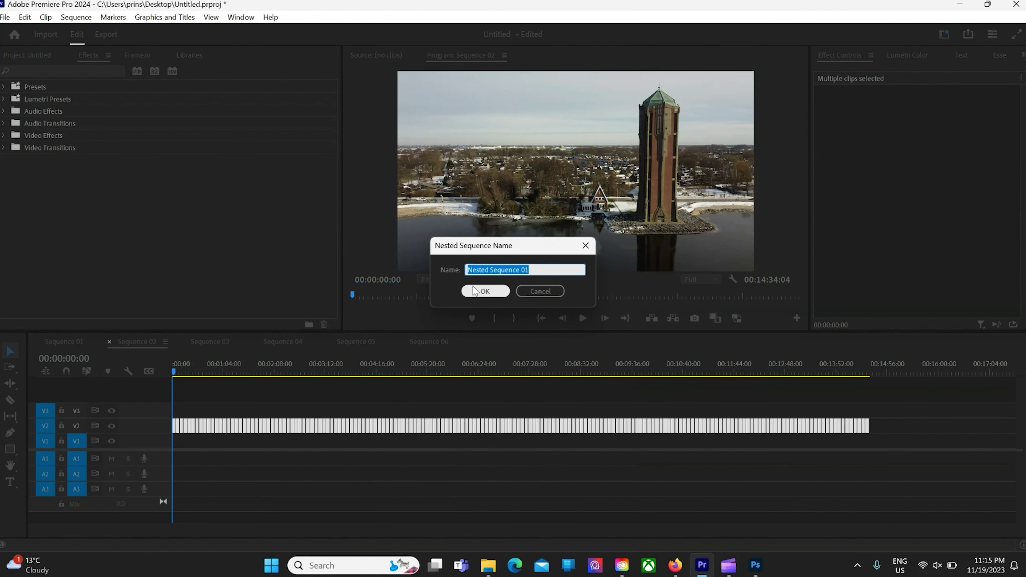
pyautogui.click(486, 293)
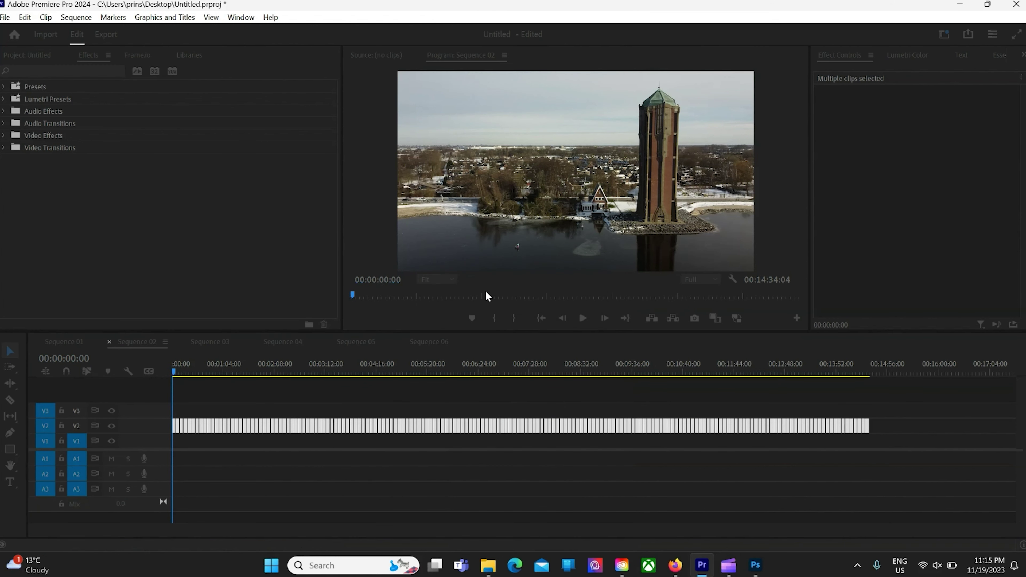
pyautogui.click(379, 427)
# Set the nested clip's speed to 10000% so it lasts 00:00:08:22.
pyautogui.rightClick(378, 427)
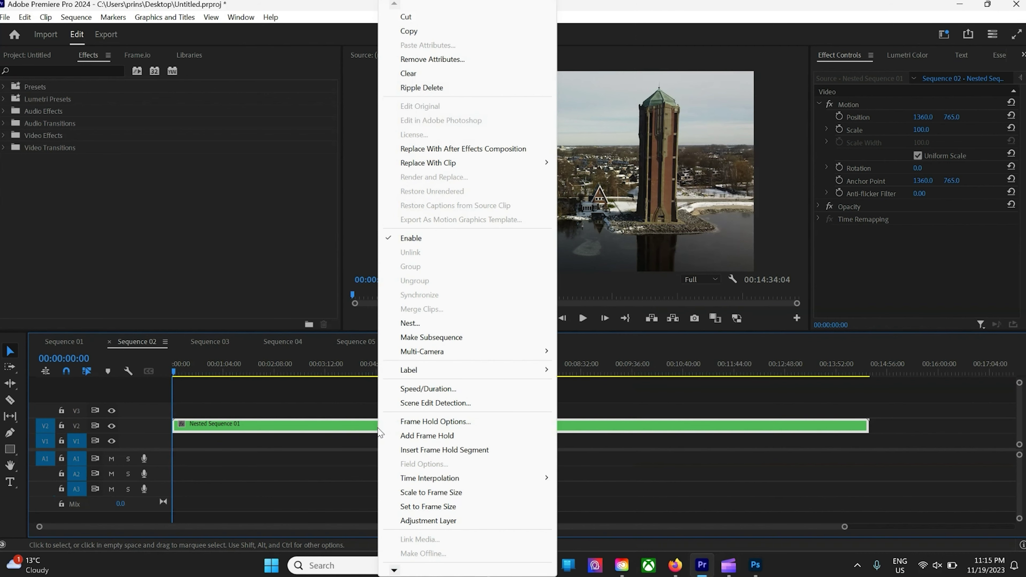
pyautogui.click(434, 389)
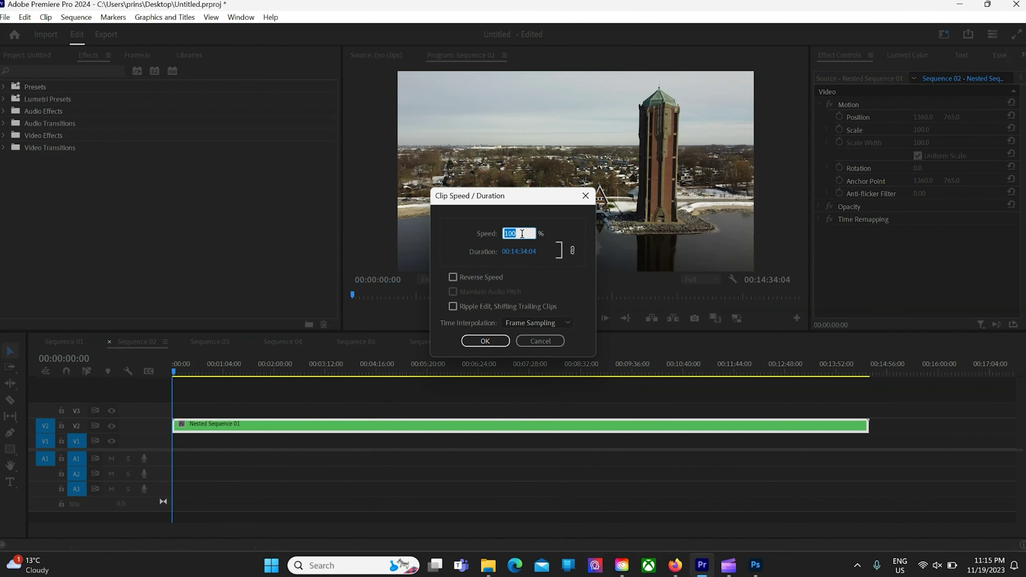
pyautogui.write('8000')
pyautogui.moveTo(508, 234); pyautogui.dragTo(493, 234)
pyautogui.click(512, 233)
pyautogui.click(485, 341)
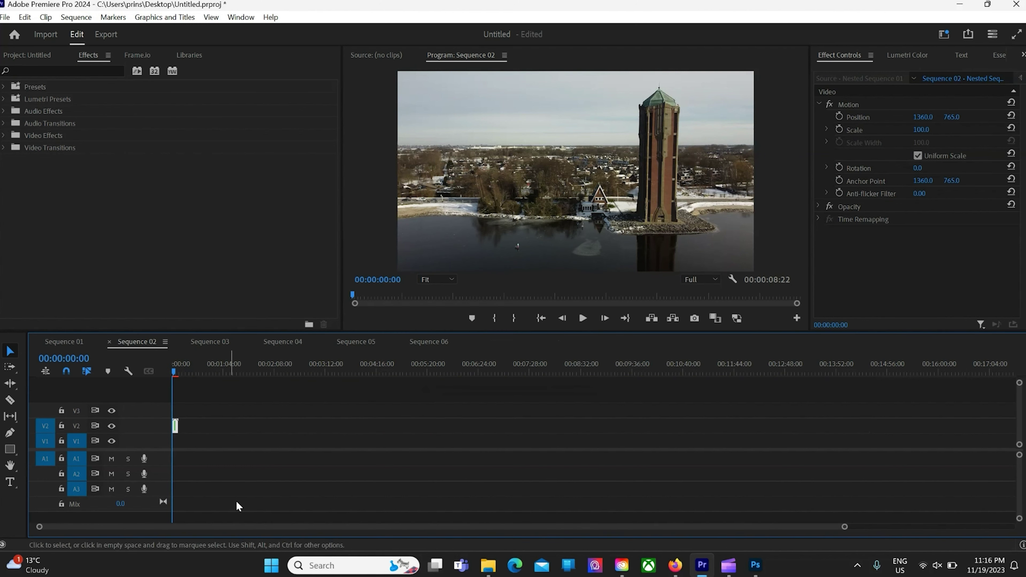
pyautogui.moveTo(844, 527)
pyautogui.mouseDown()
pyautogui.moveTo(716, 541)
pyautogui.moveTo(307, 443)
pyautogui.mouseUp()
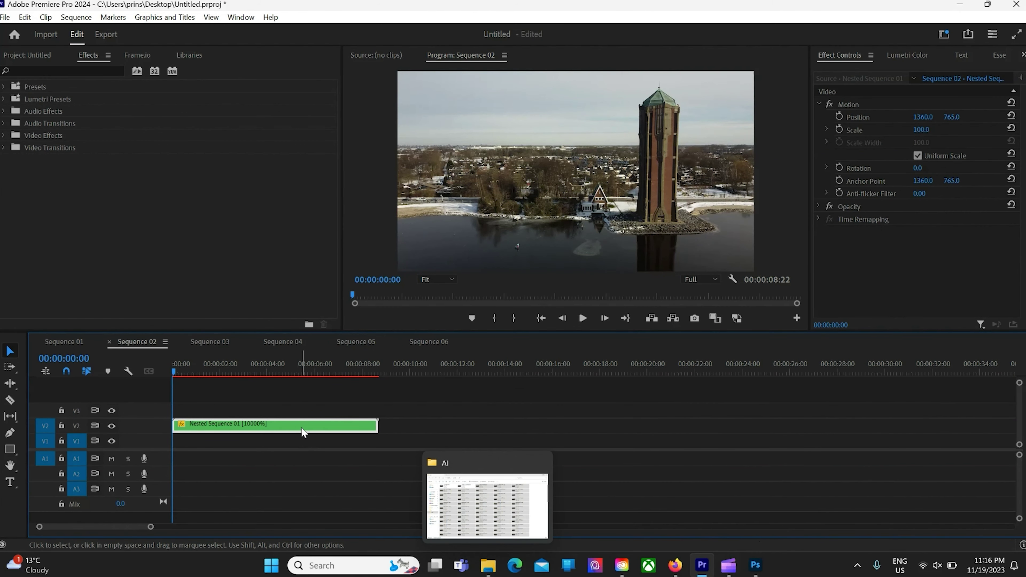
pyautogui.click(106, 35)
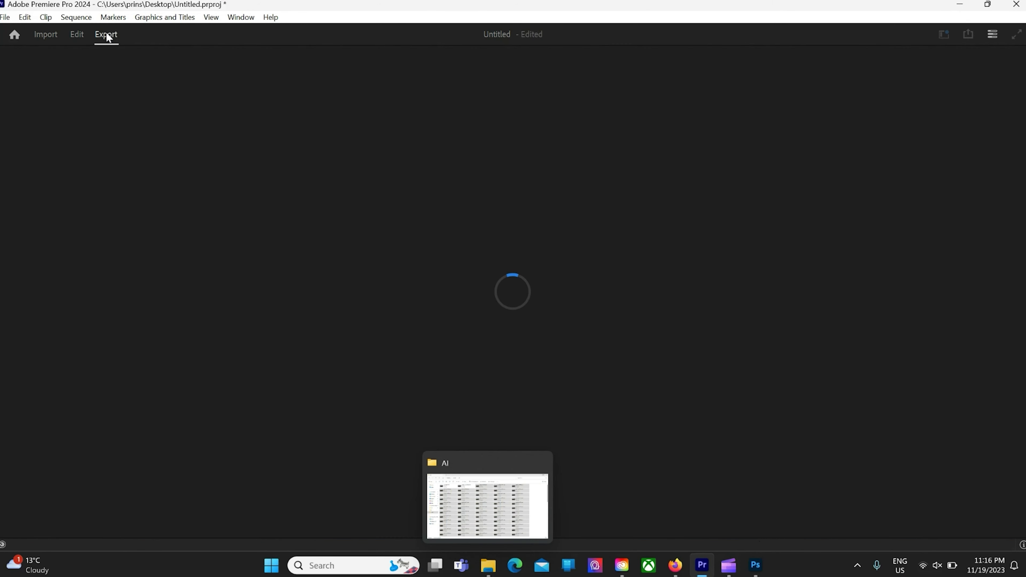
# Name the export 'watertower' and set its location to the AI folder.
pyautogui.click(318, 88)
pyautogui.write('watertower')
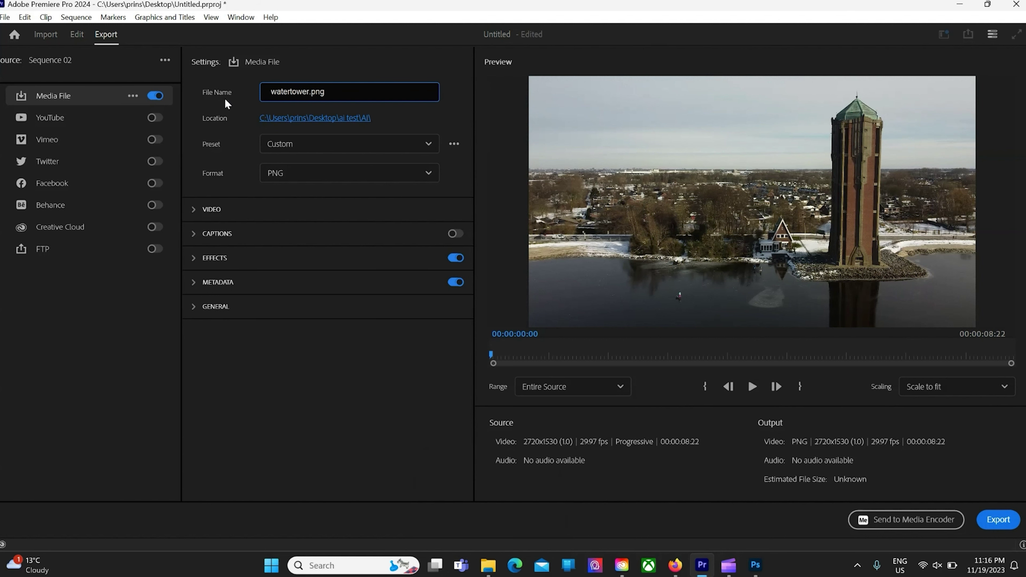
pyautogui.click(304, 119)
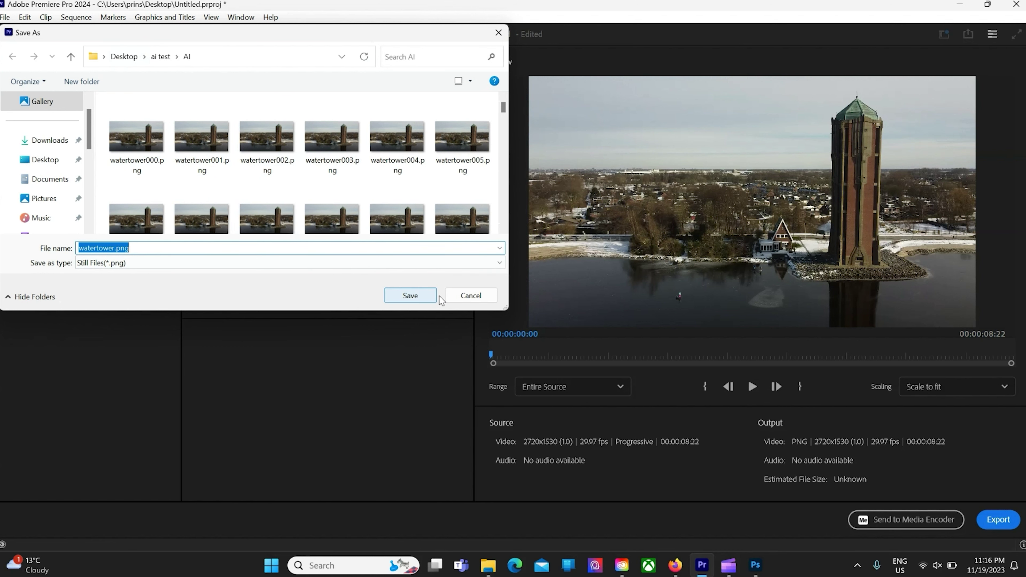
pyautogui.click(428, 297)
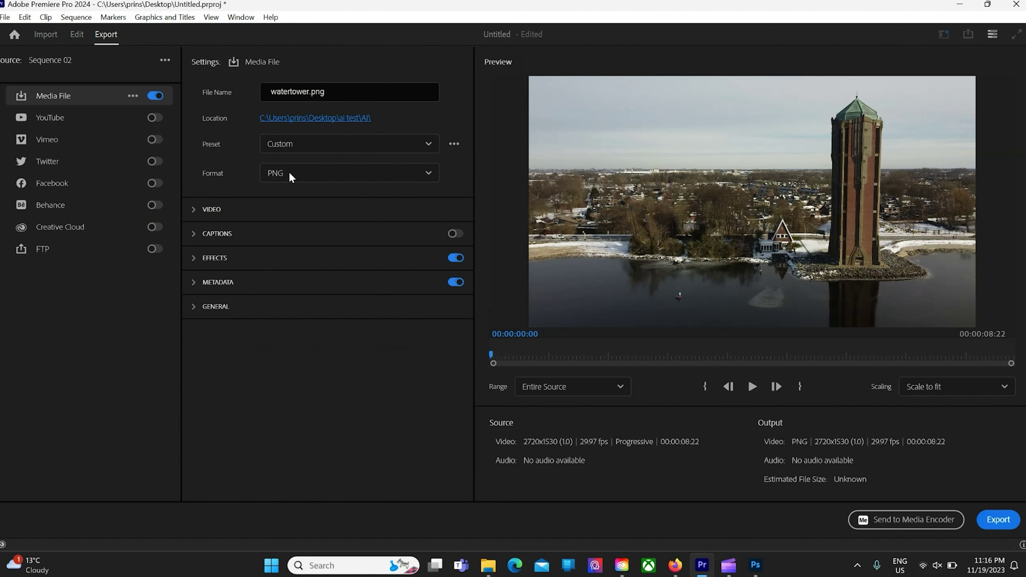
# Review the format and preset lists, then export watertower.mp4 as H.264 2160p 4K.
pyautogui.click(290, 177)
pyautogui.click(289, 176)
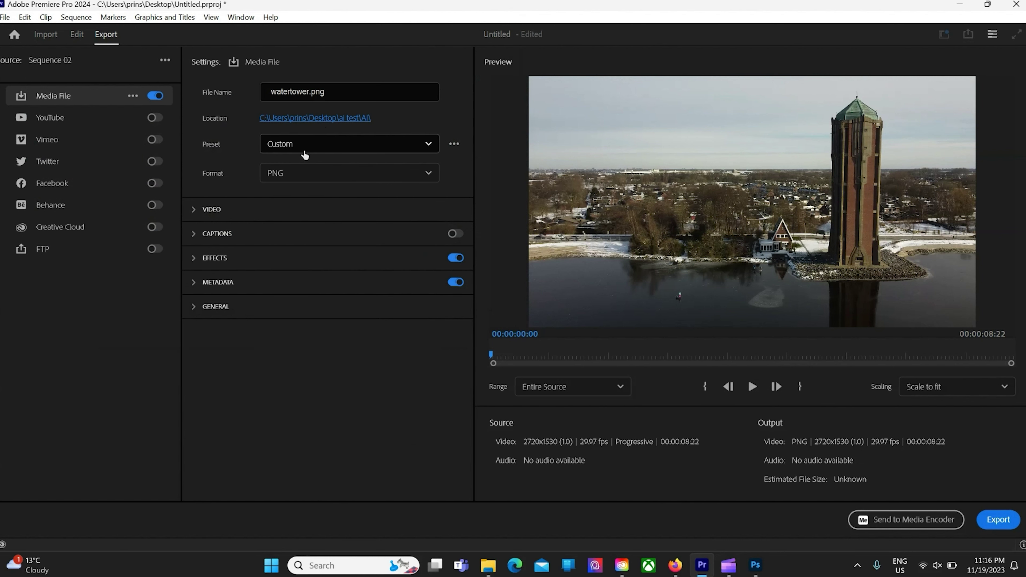
pyautogui.click(337, 142)
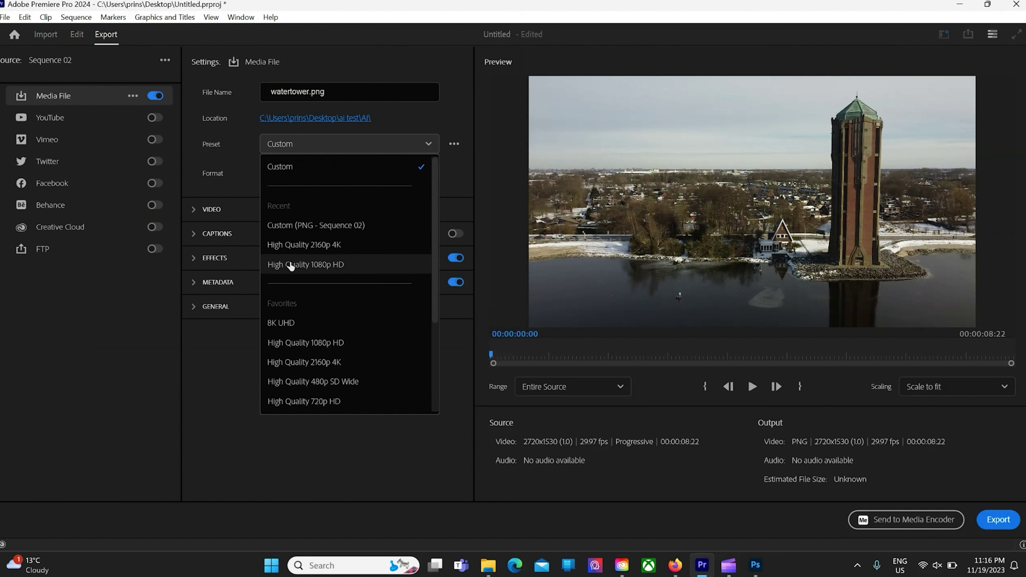
pyautogui.press('Escape')
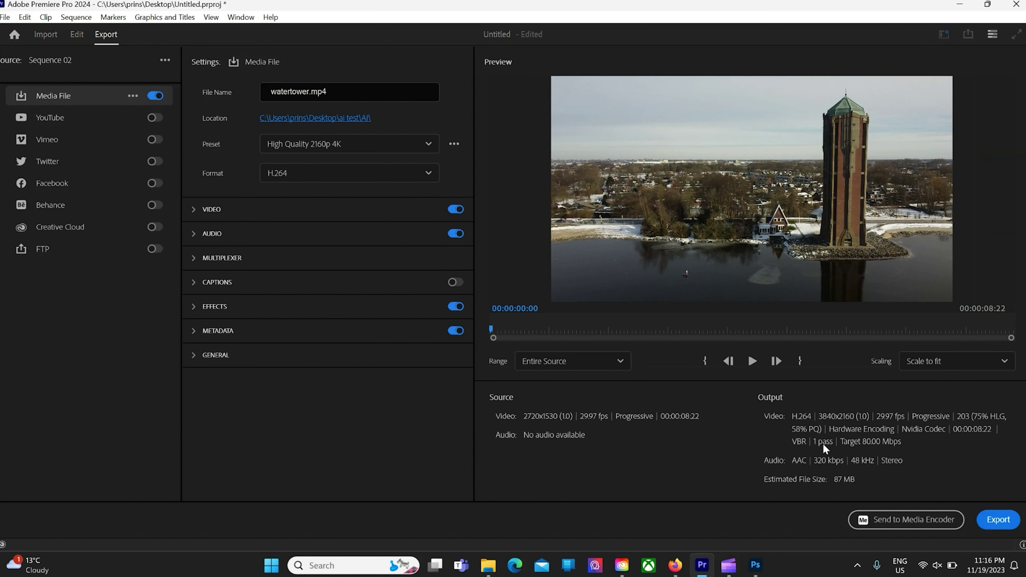
pyautogui.click(986, 524)
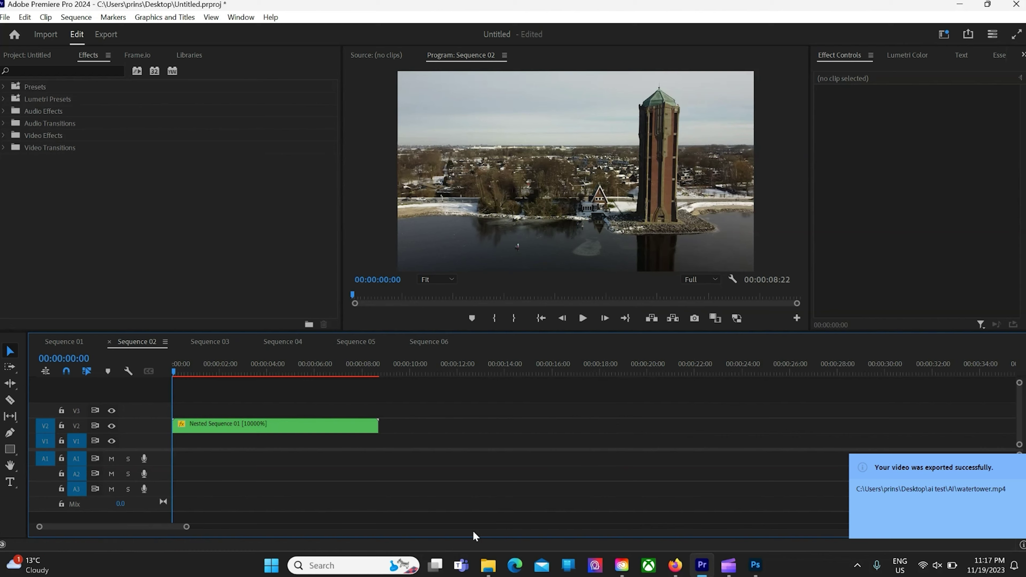
# Play the exported watertower.mp4 from the AI folder in Media Player.
pyautogui.click(488, 566)
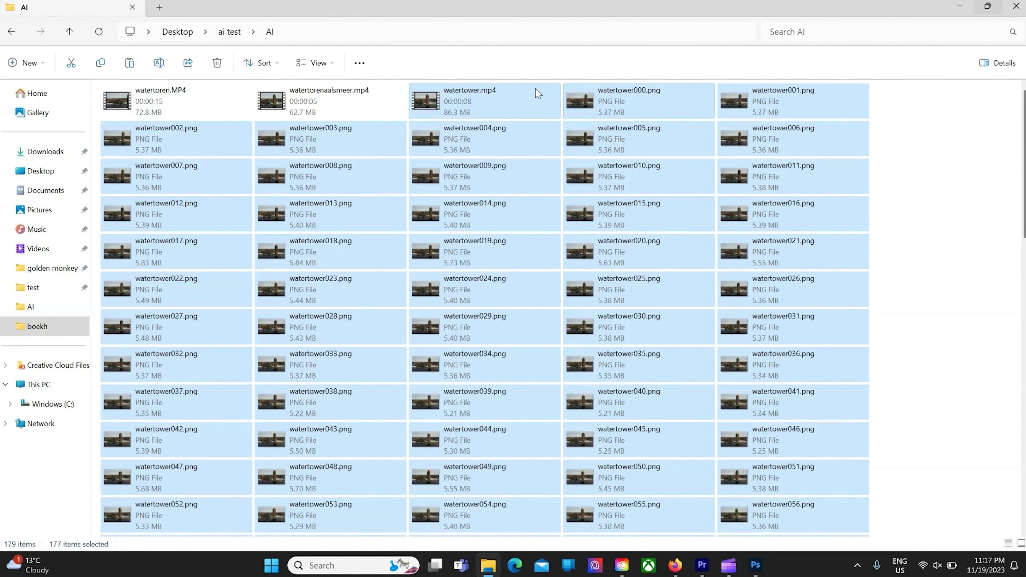
pyautogui.click(521, 104)
pyautogui.doubleClick(516, 101)
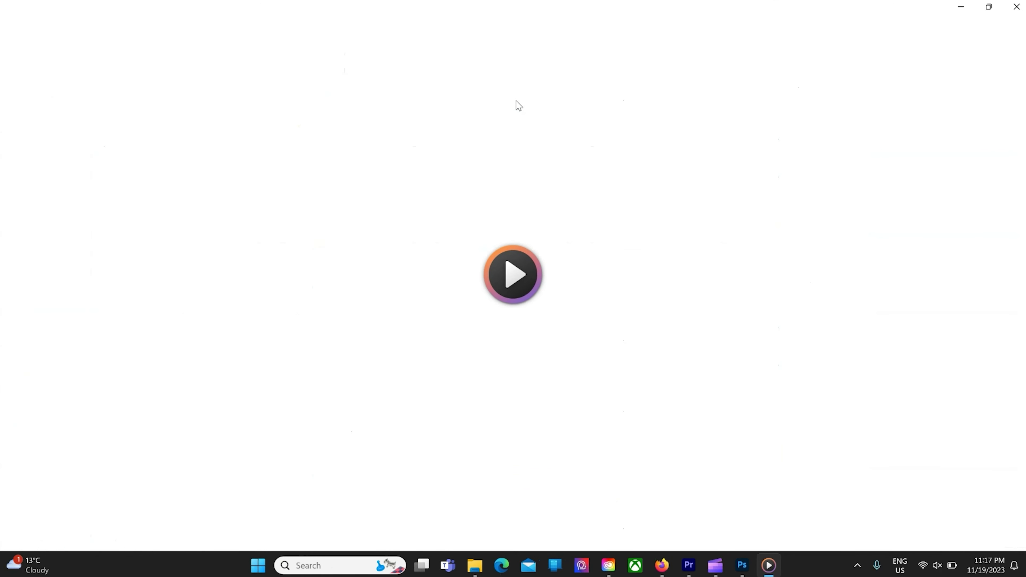